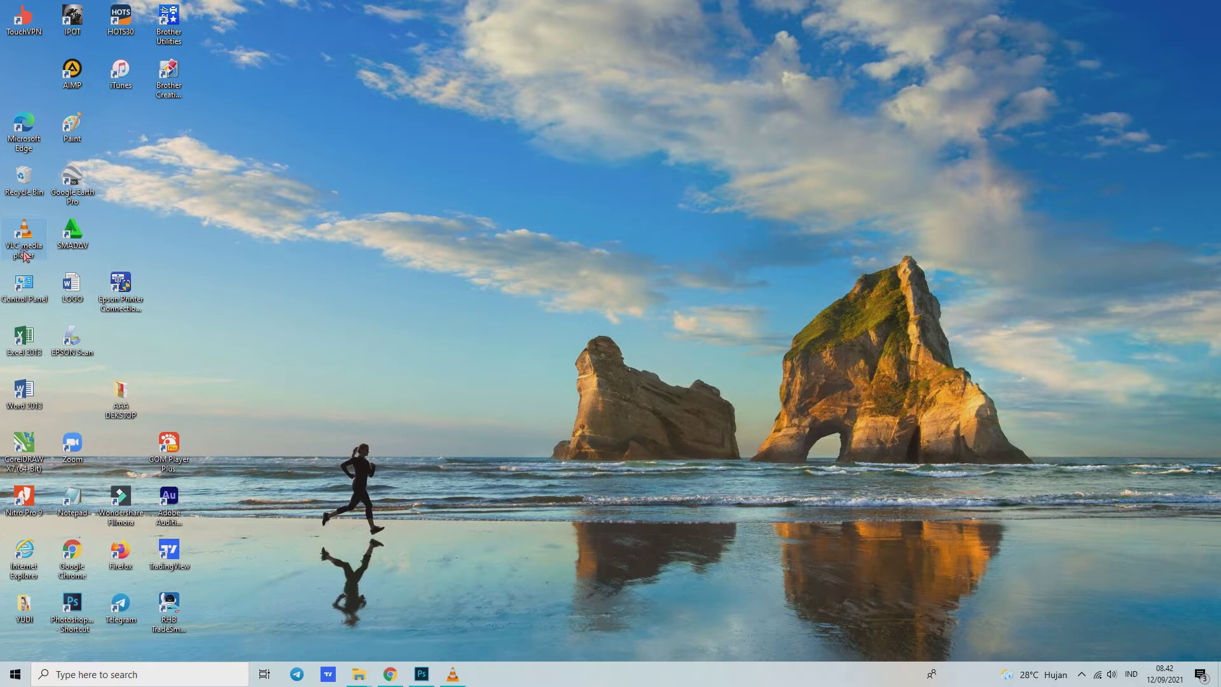
Launch VLC media player and open the Screen input settings under the Input / Codecs access modules in the advanced preferences
double_click(25, 251)
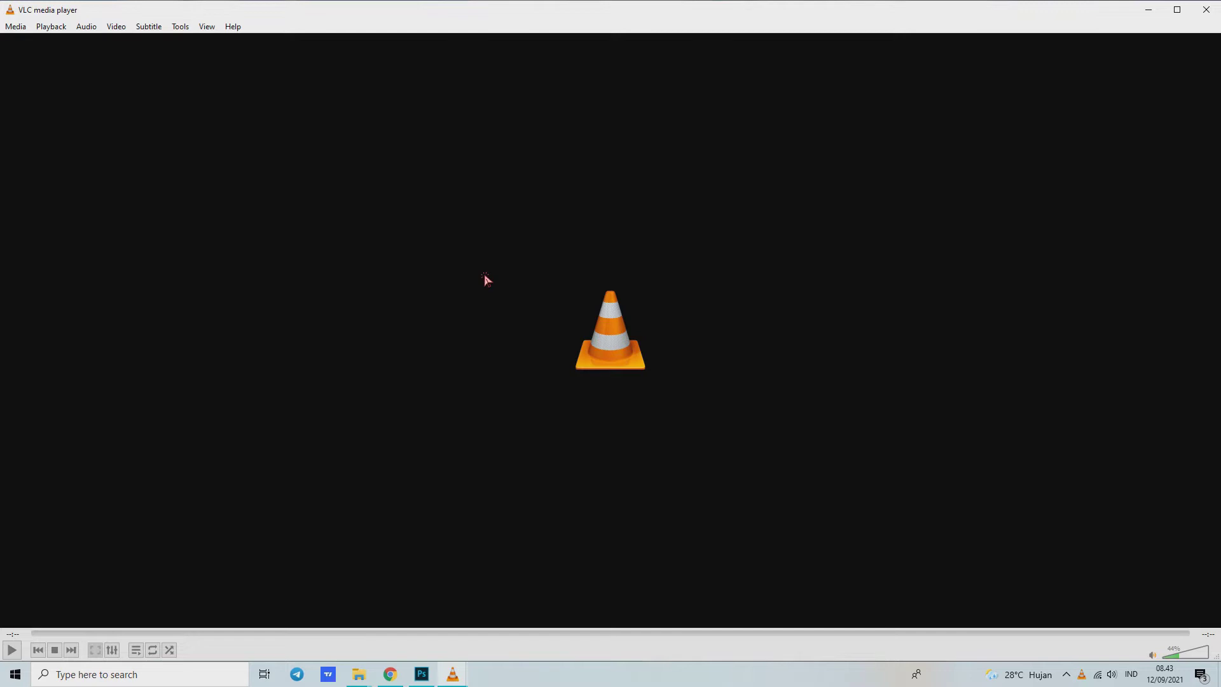
click(180, 29)
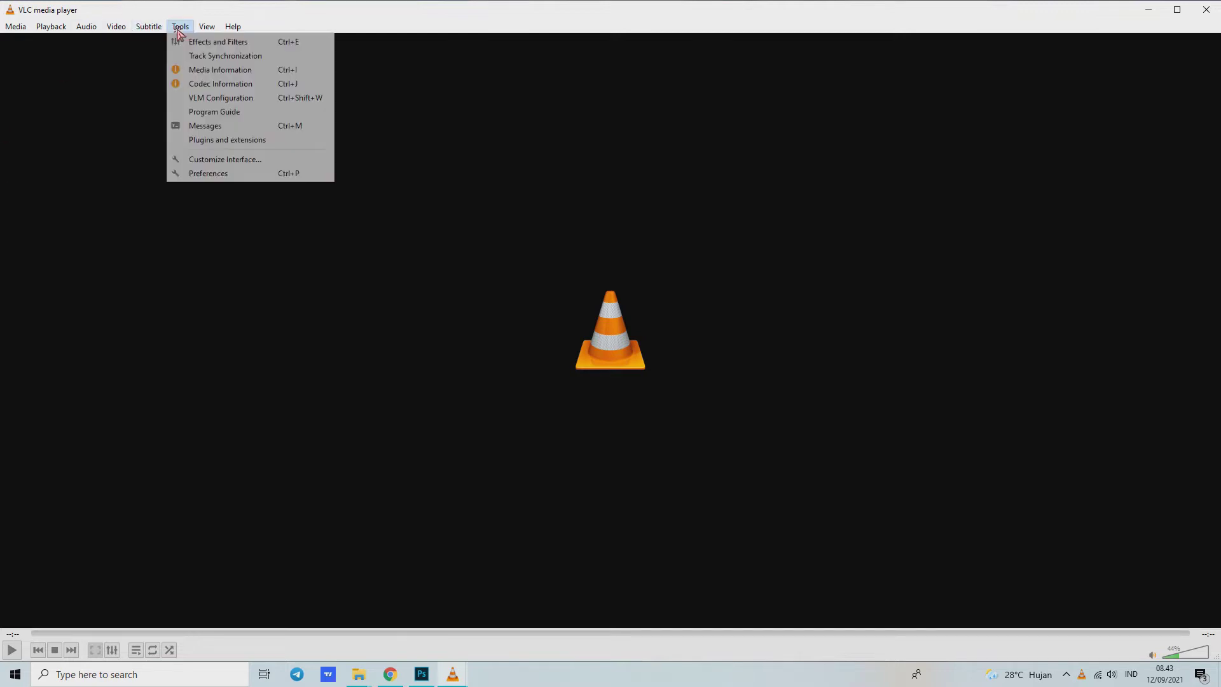
click(204, 178)
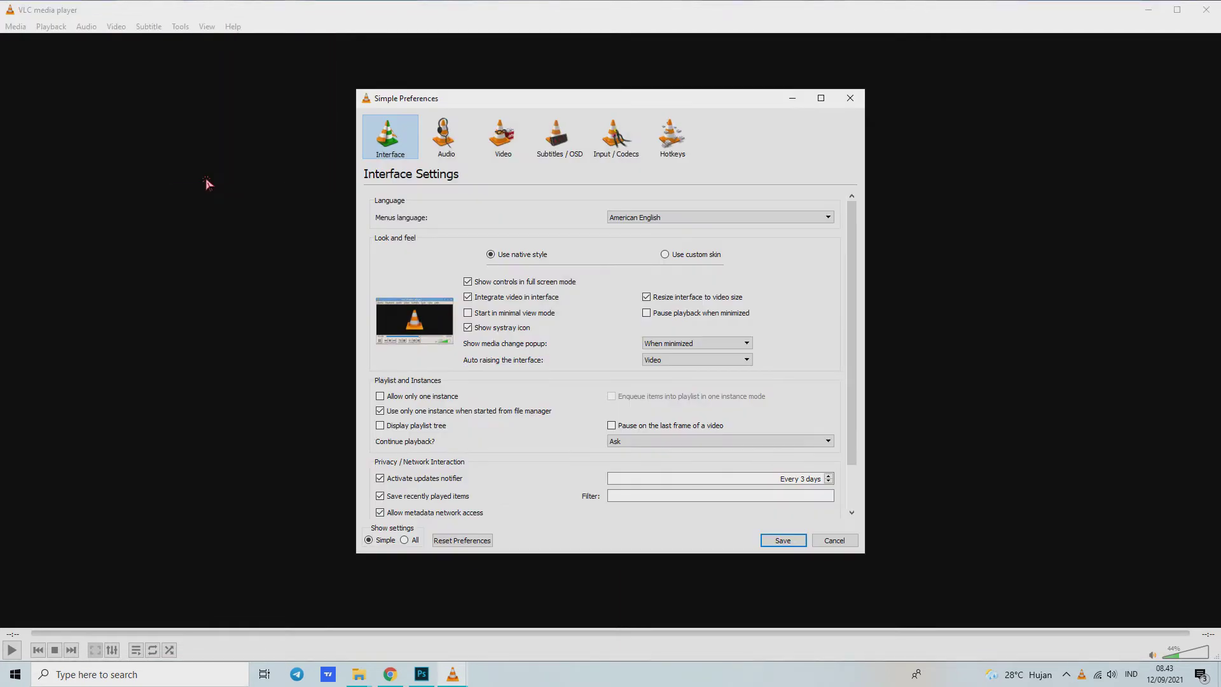
click(411, 541)
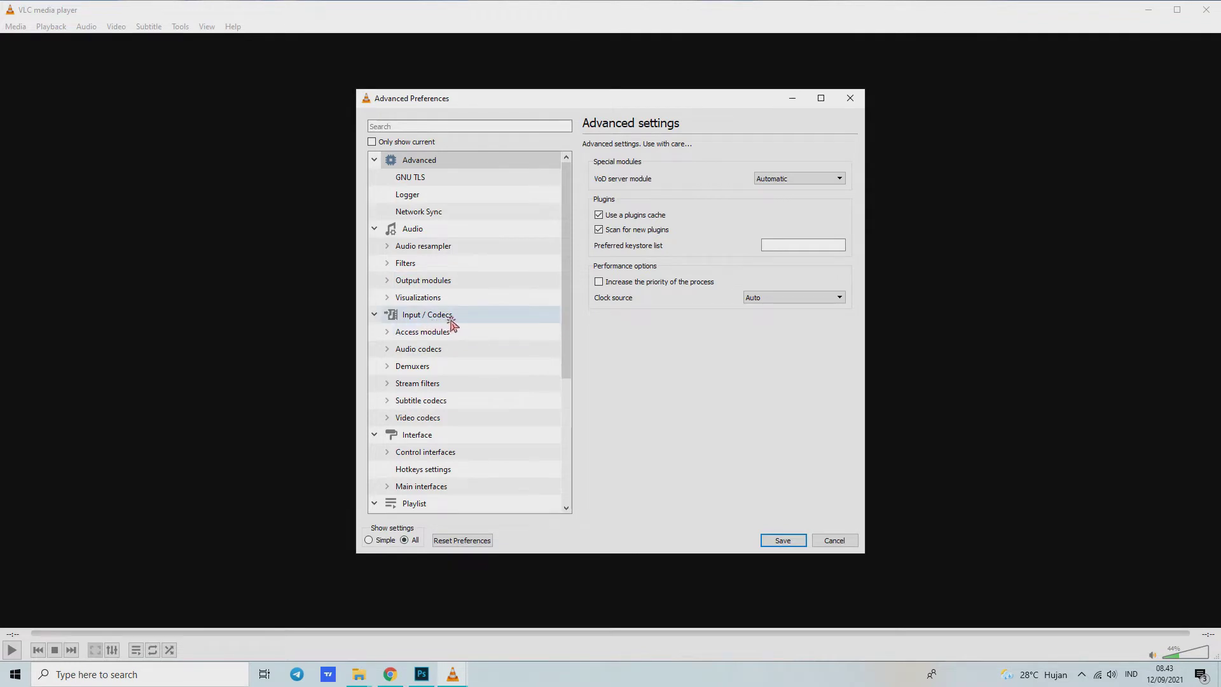
click(387, 332)
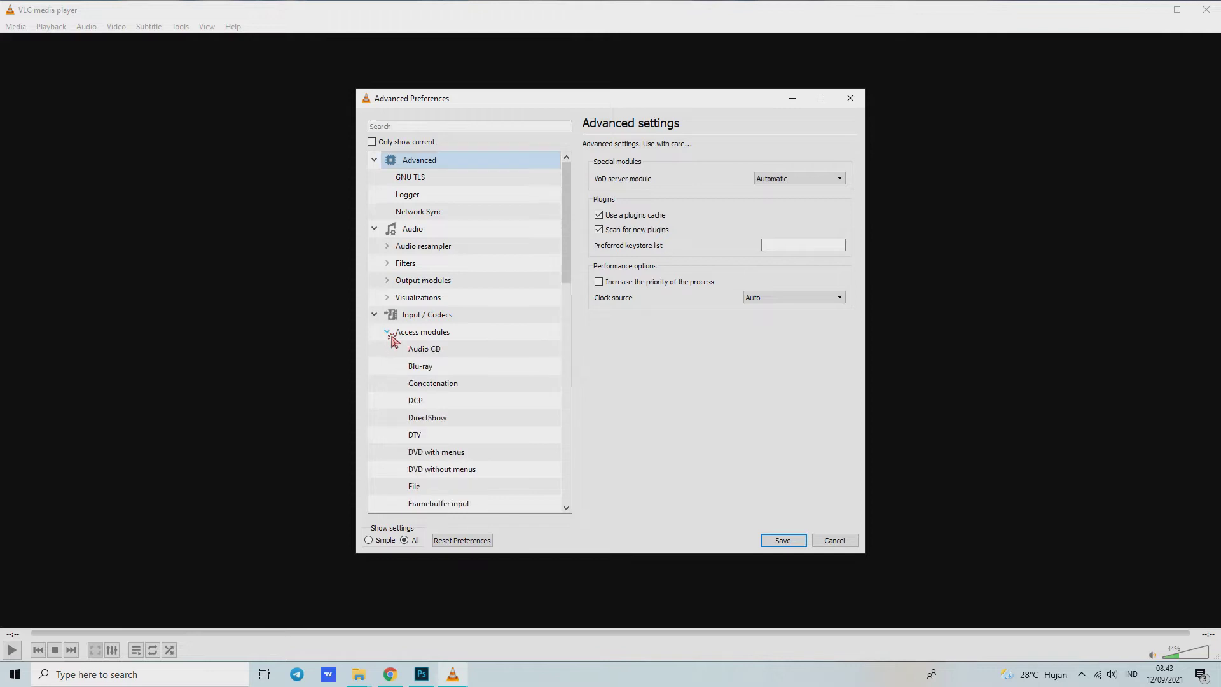
scroll(407, 353, down, 3)
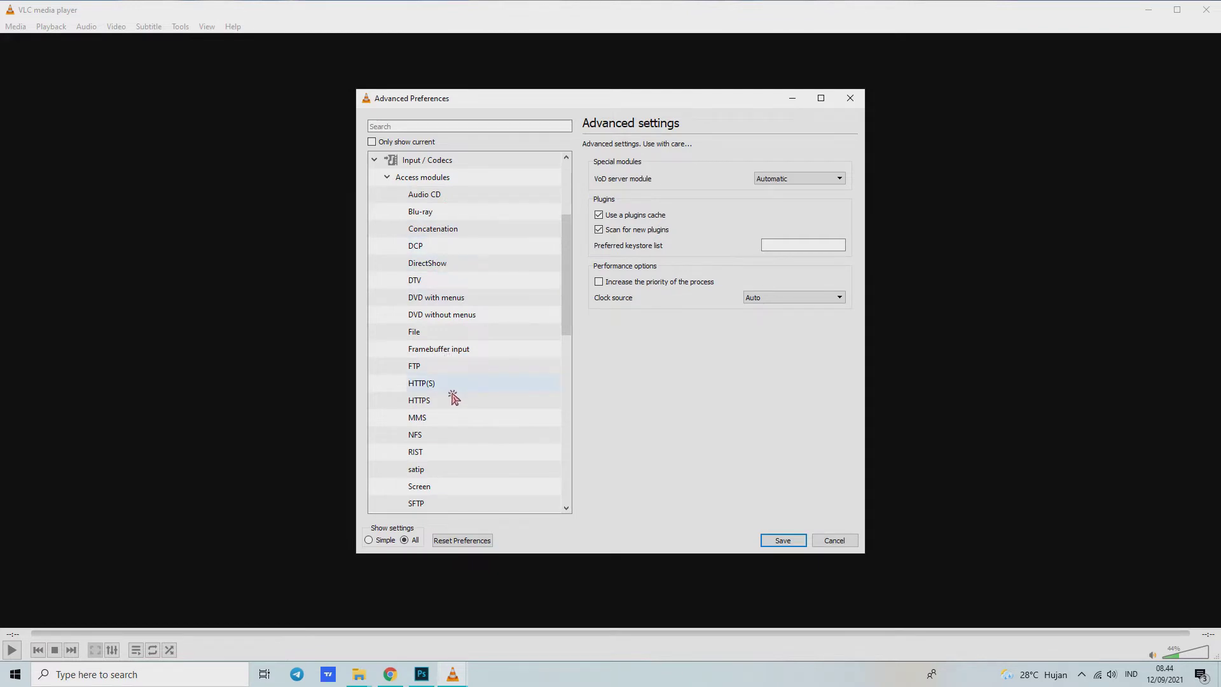
scroll(453, 397, down, 2)
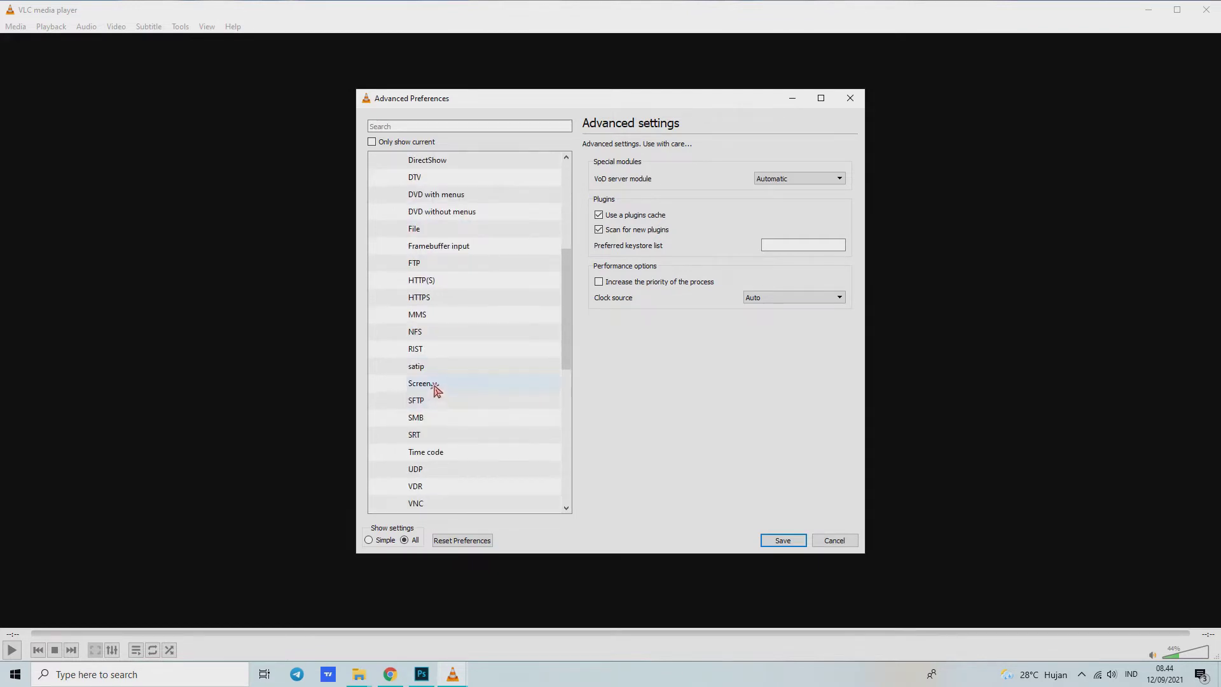
click(436, 389)
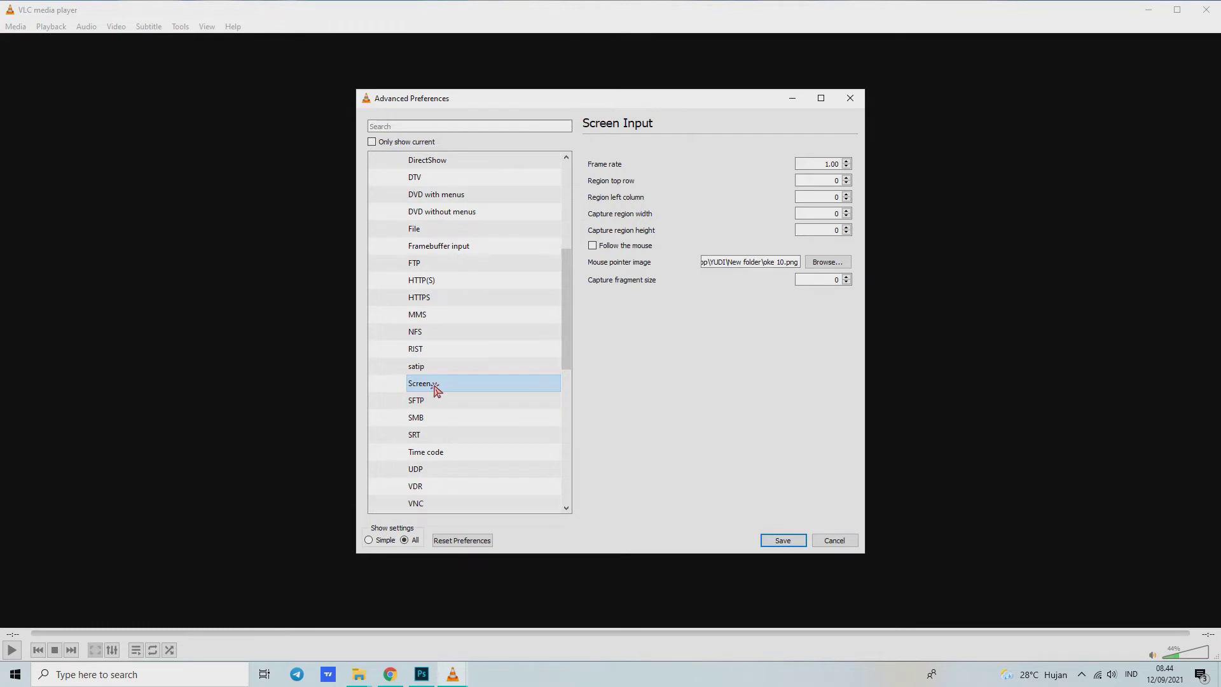
Set the mouse pointer image to the oke 10 file from New folder inside the desktop's personal folder, and save the preferences
click(825, 262)
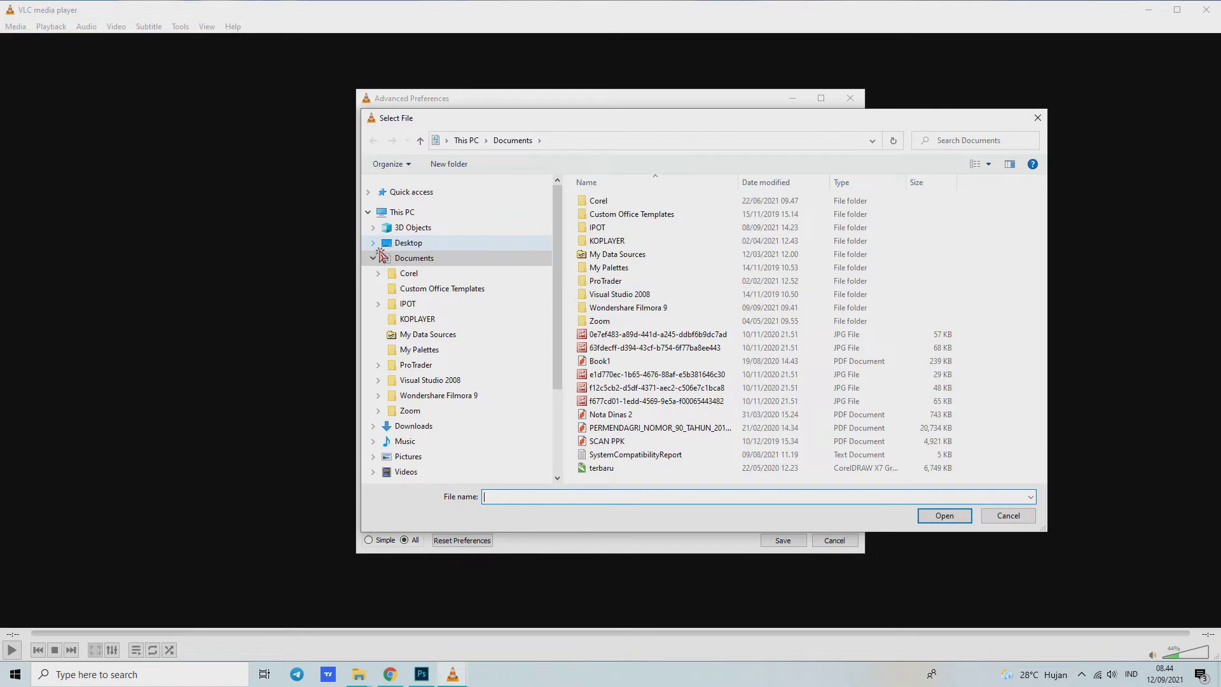
click(375, 258)
click(373, 242)
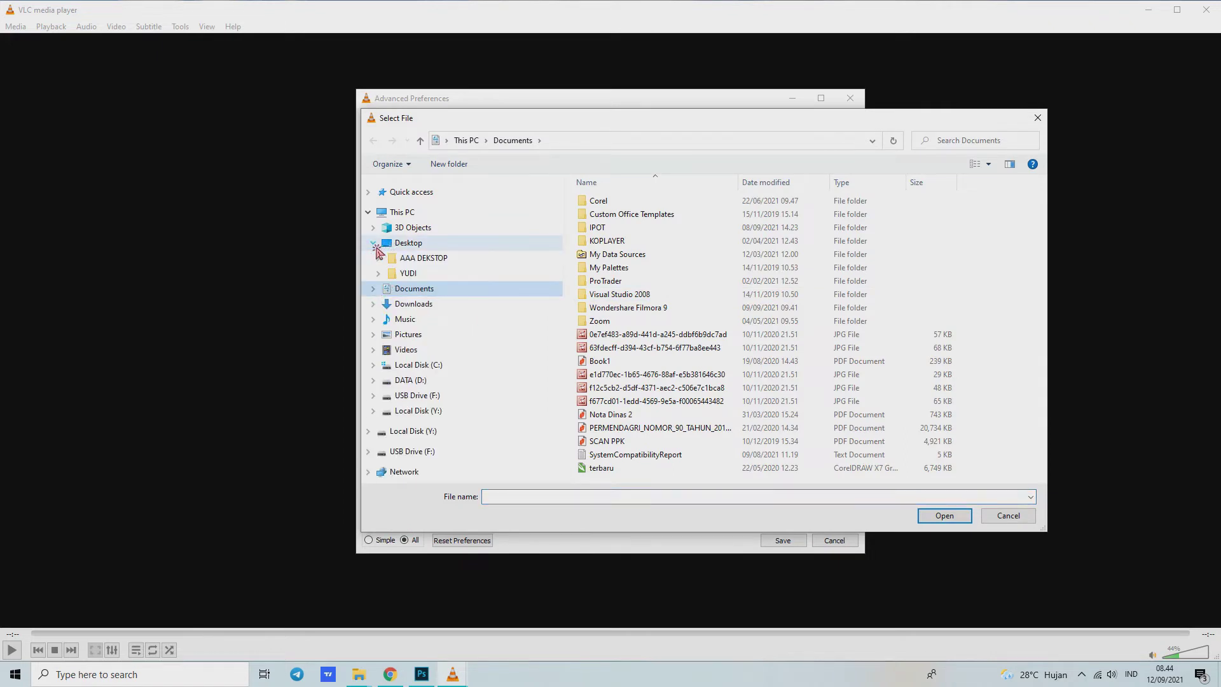
click(456, 274)
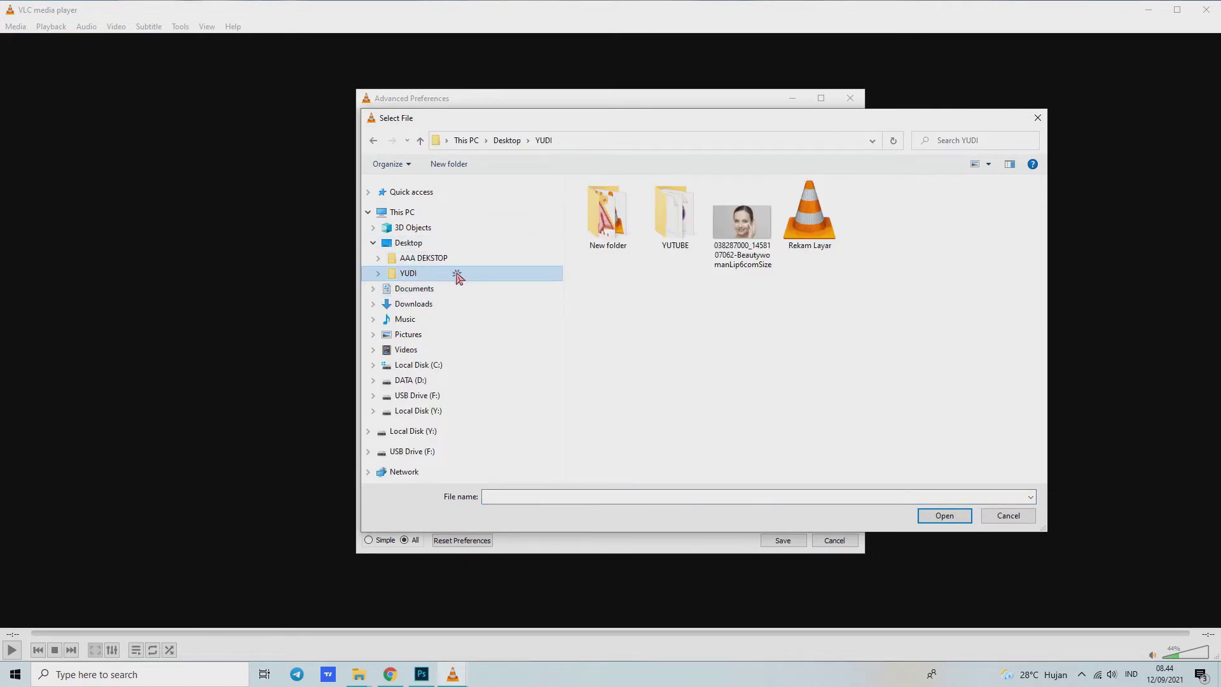
double_click(623, 249)
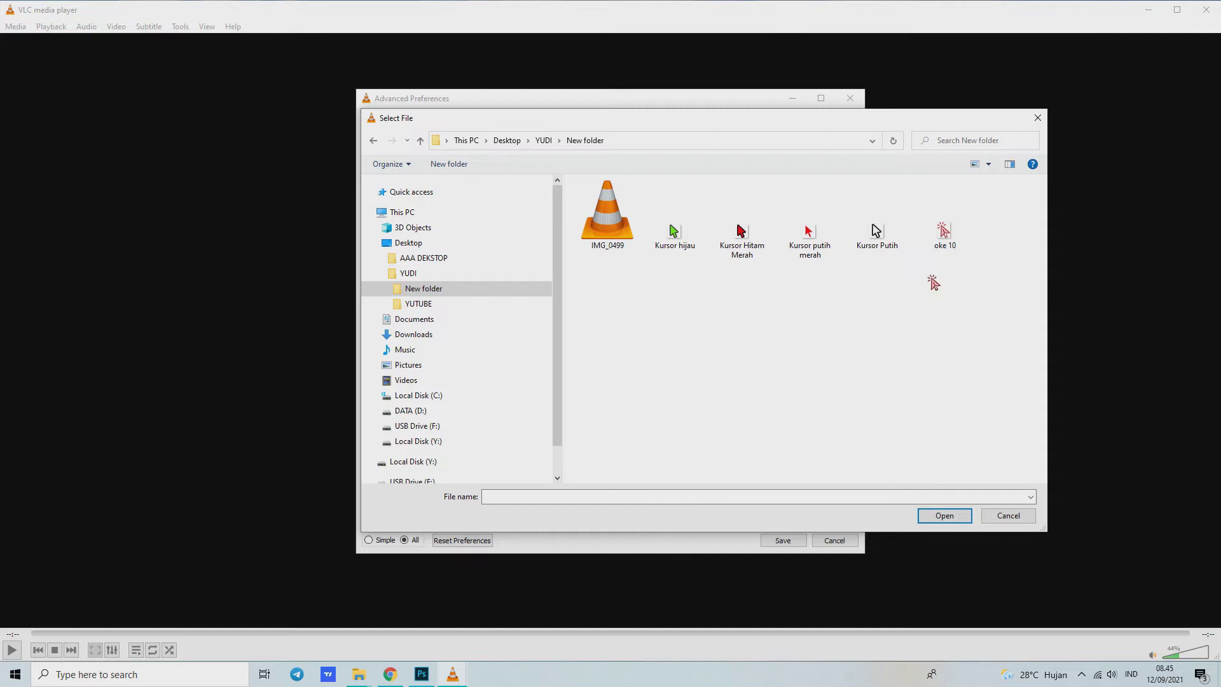
click(953, 246)
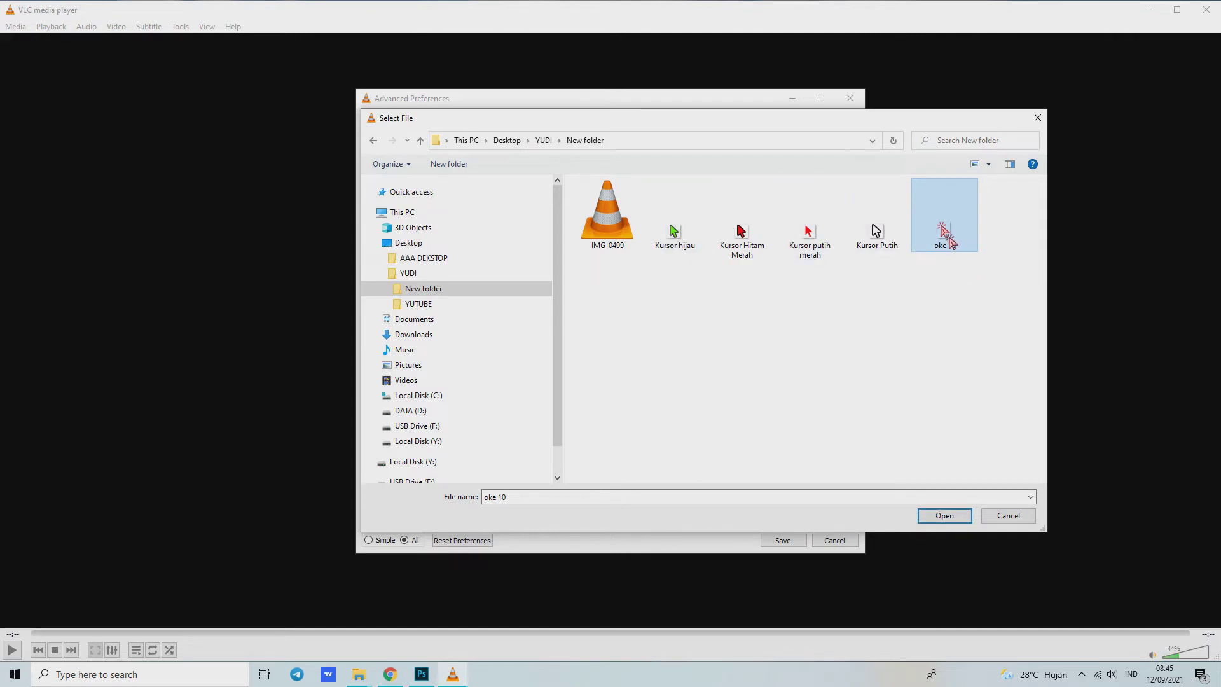
click(943, 516)
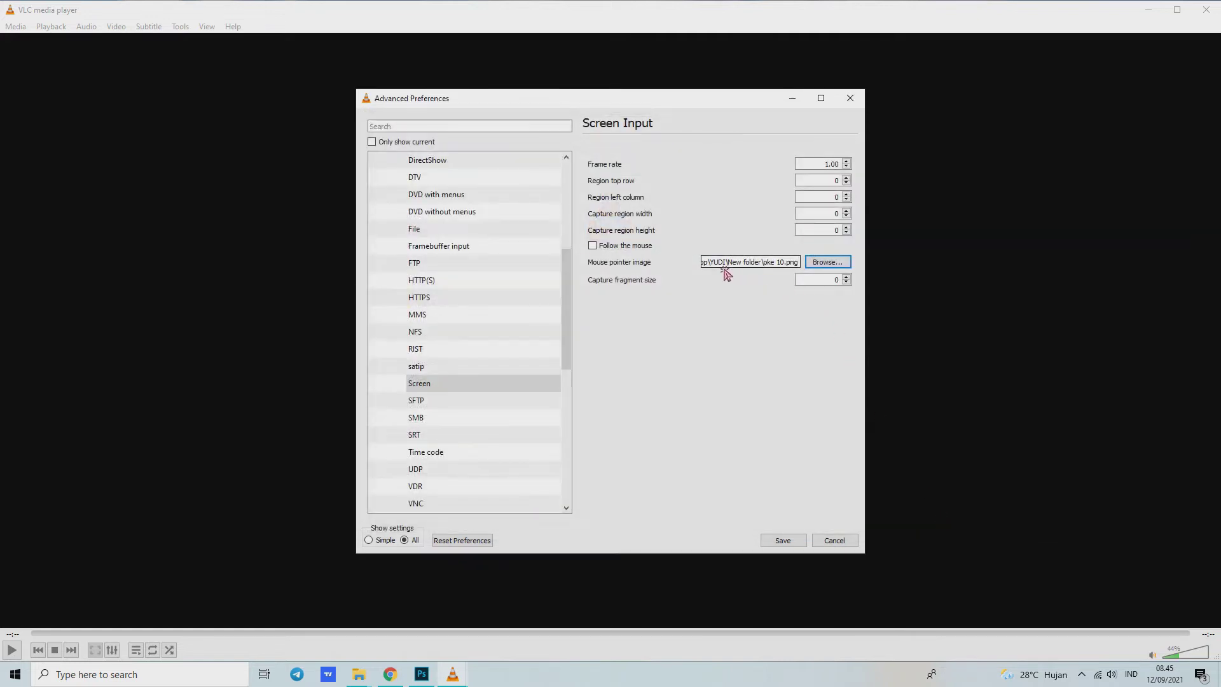
click(783, 541)
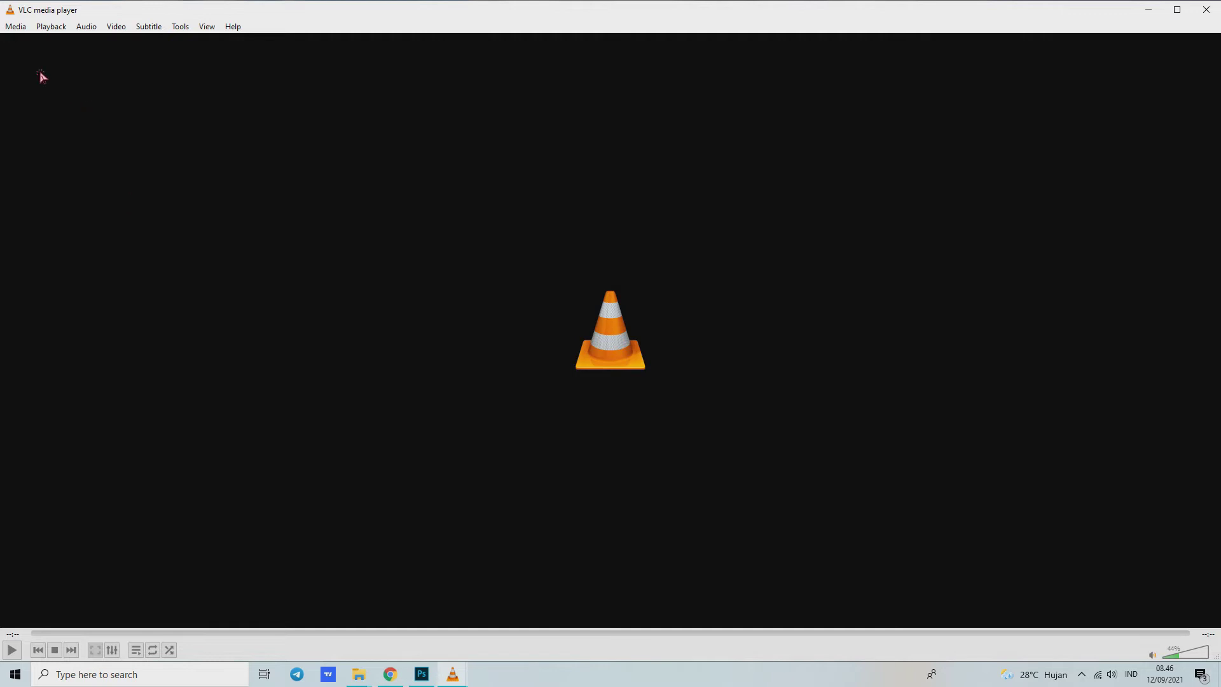
Open a capture device as the media source, with the capture mode Desktop and a frame rate of 30.00 f/s
click(15, 30)
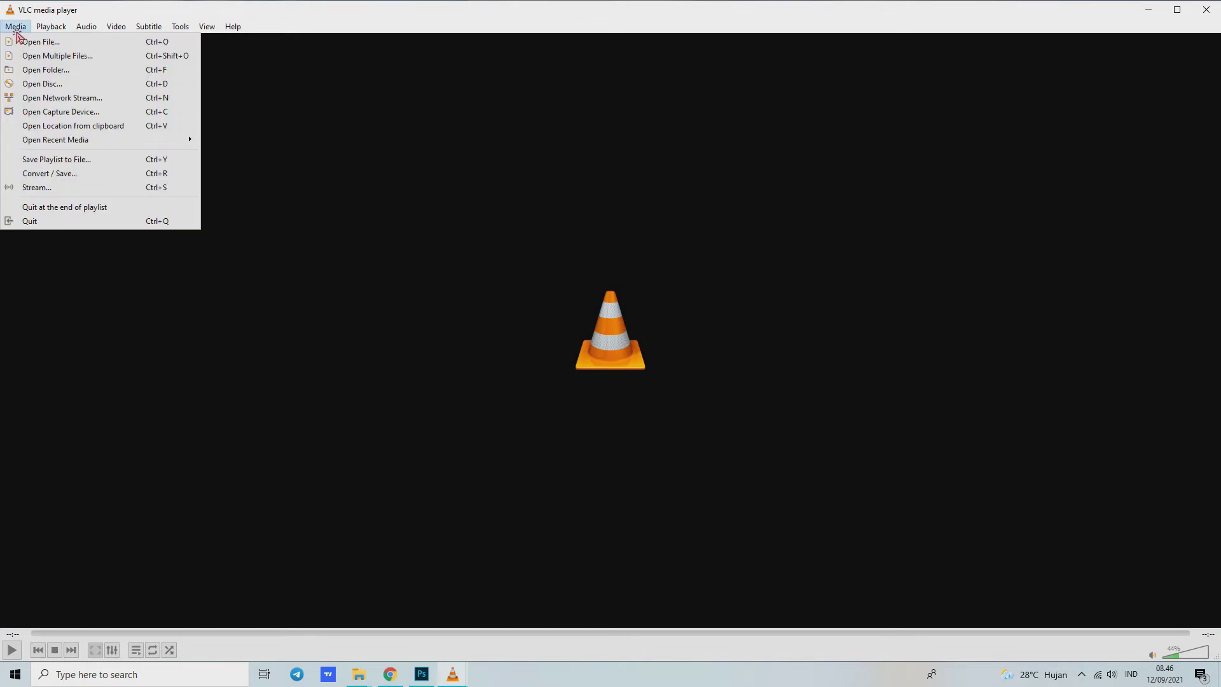
click(71, 115)
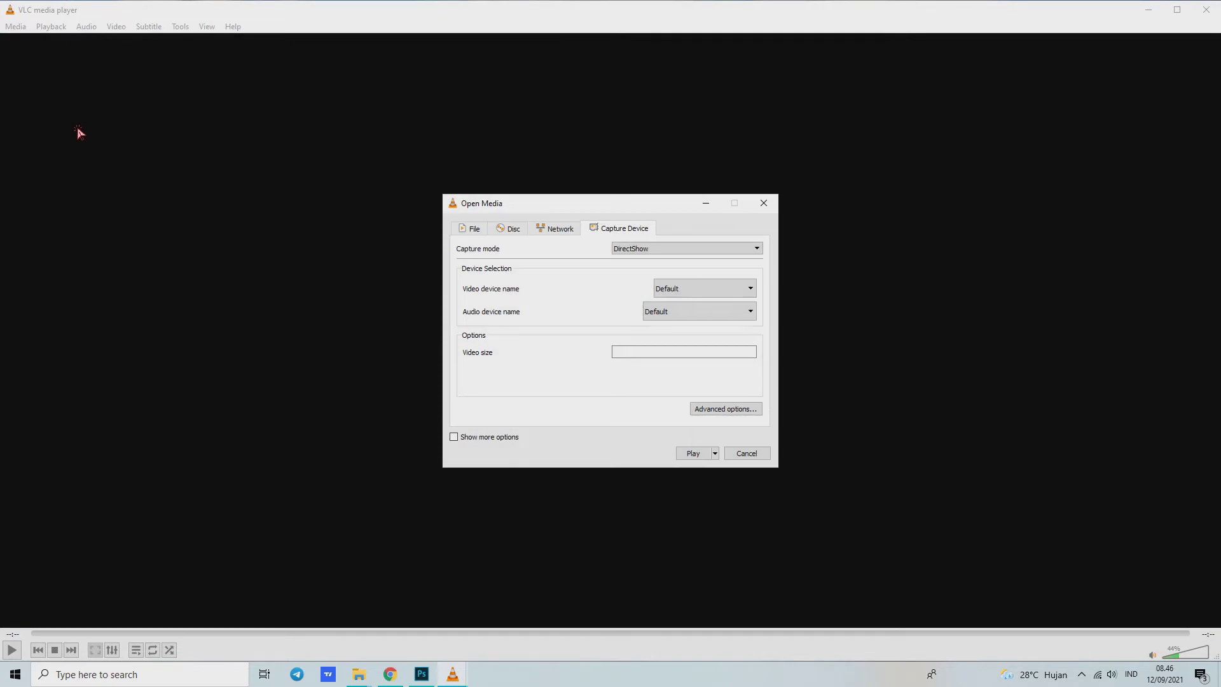
click(470, 230)
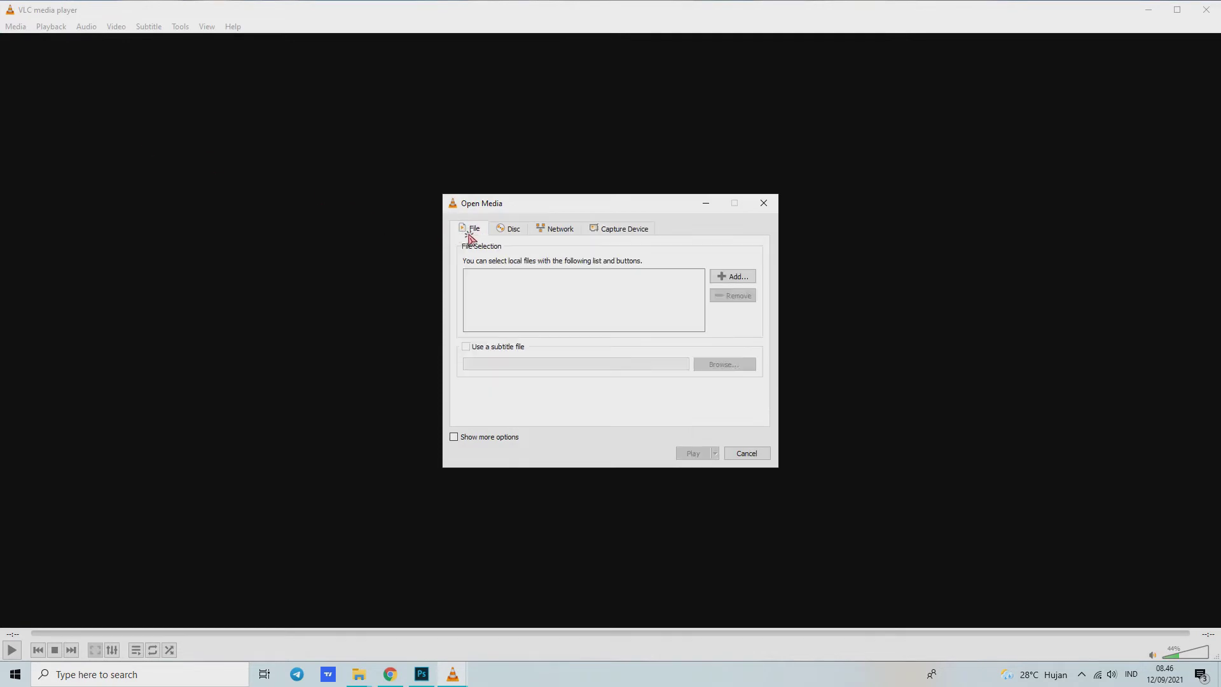
click(507, 233)
click(560, 232)
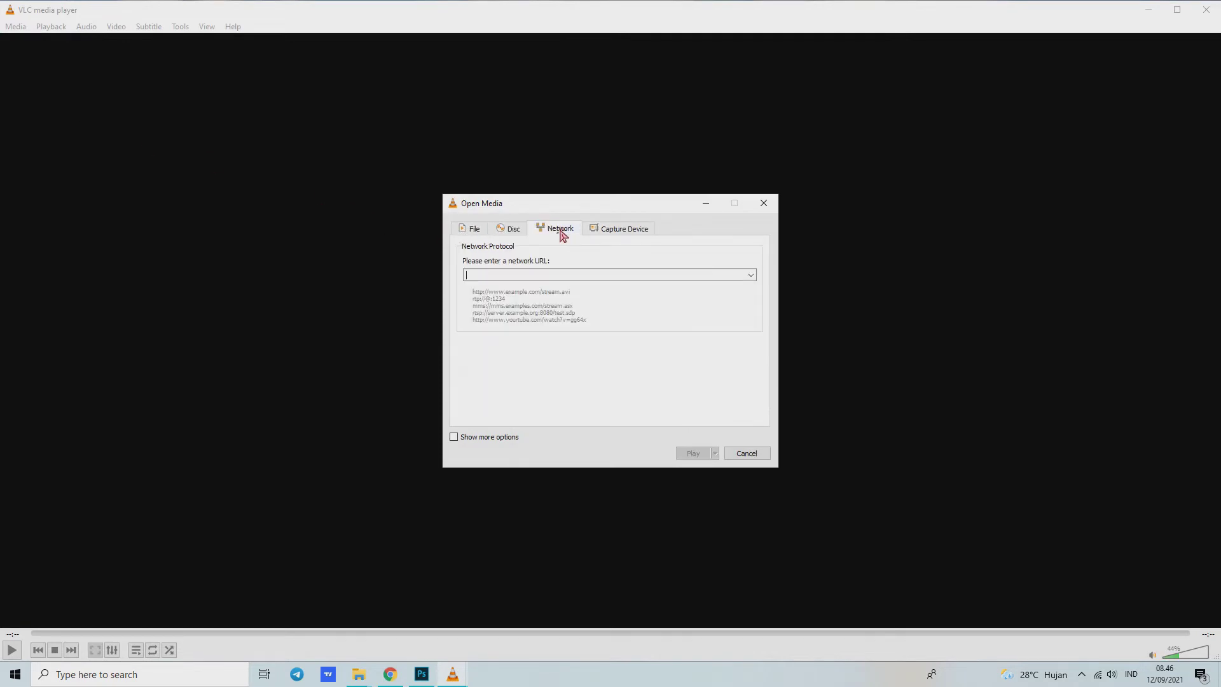
click(645, 234)
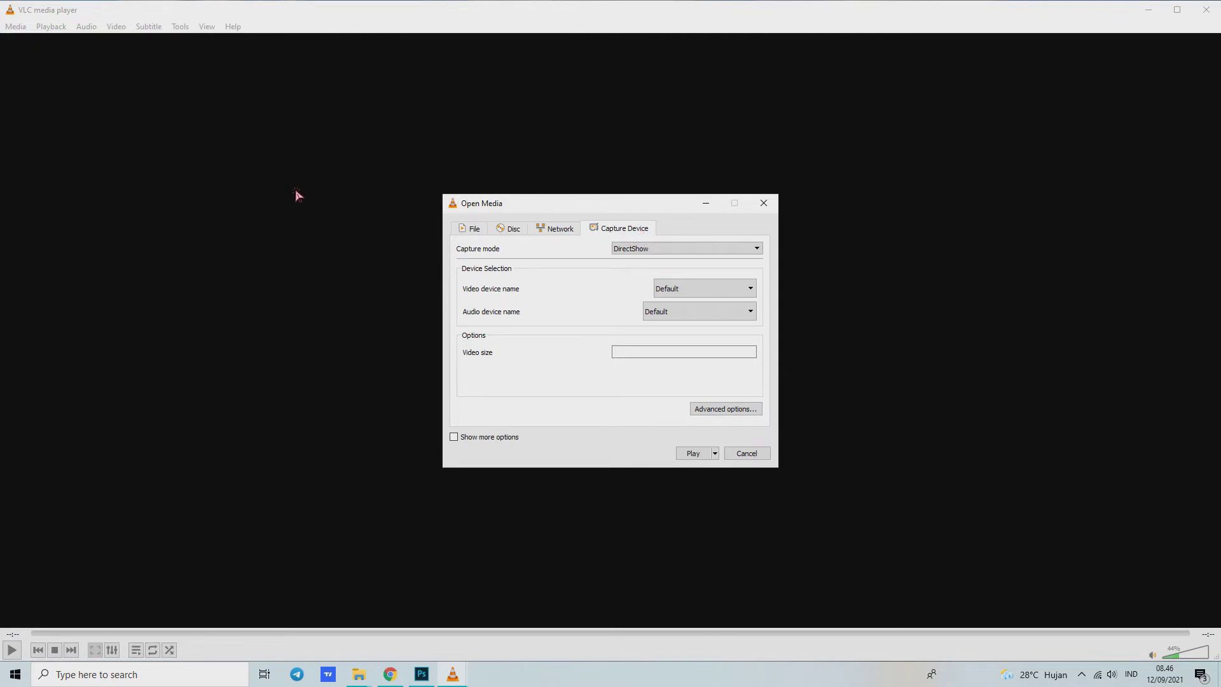
click(700, 250)
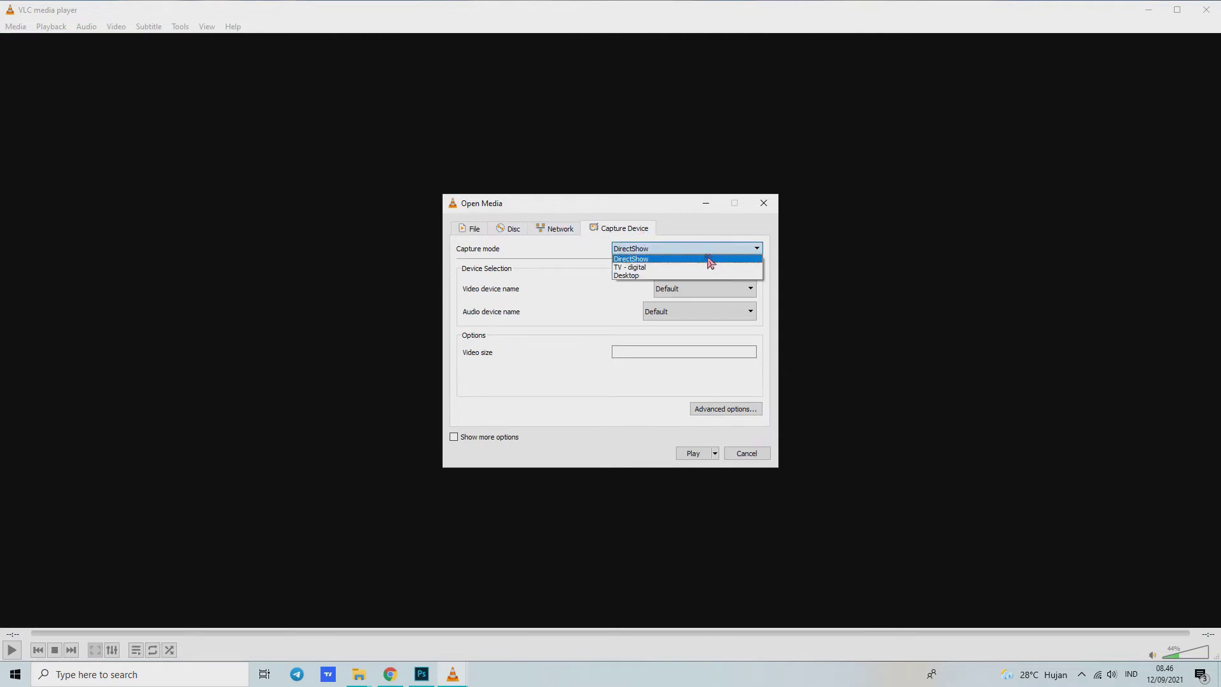
click(629, 277)
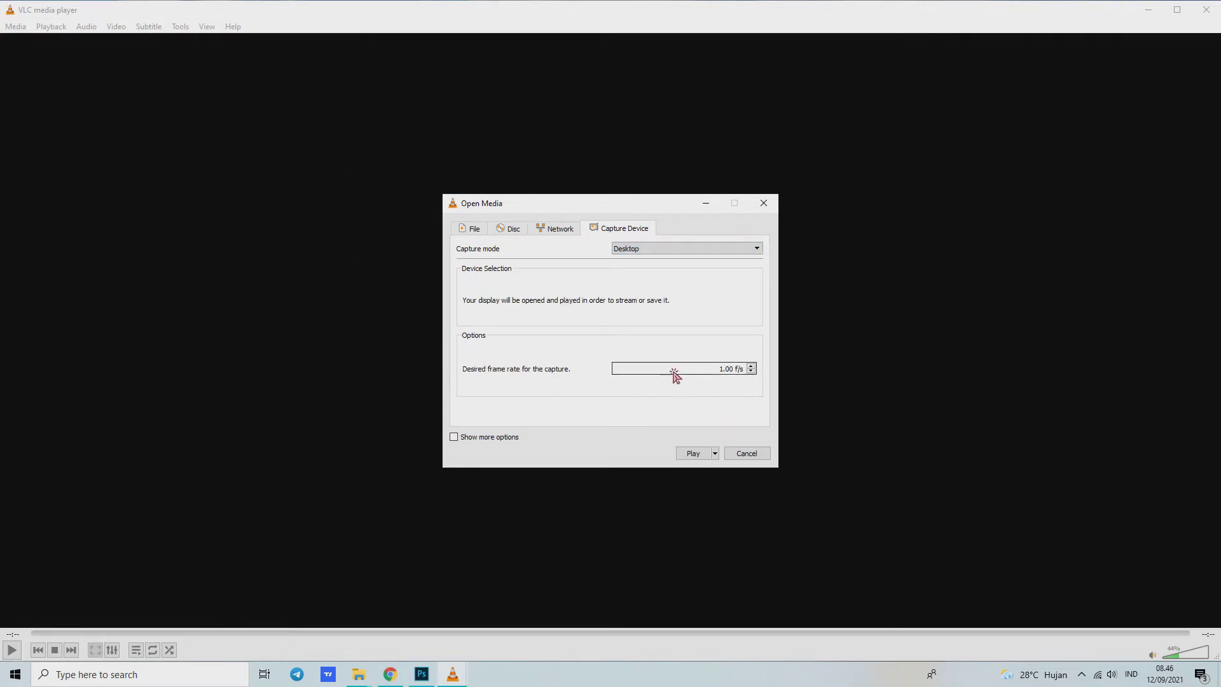
key(Delete)
text(30,)
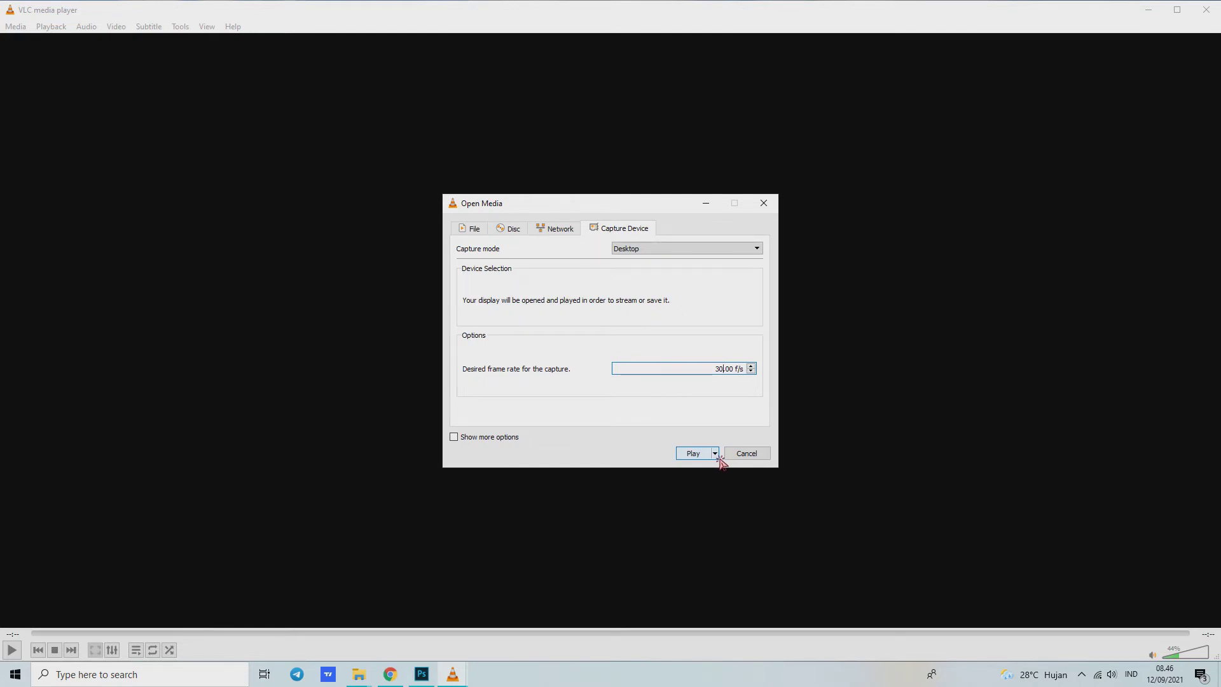
Choose to convert the desktop capture, using the Video - H.264 + MP3 (MP4) profile
click(715, 453)
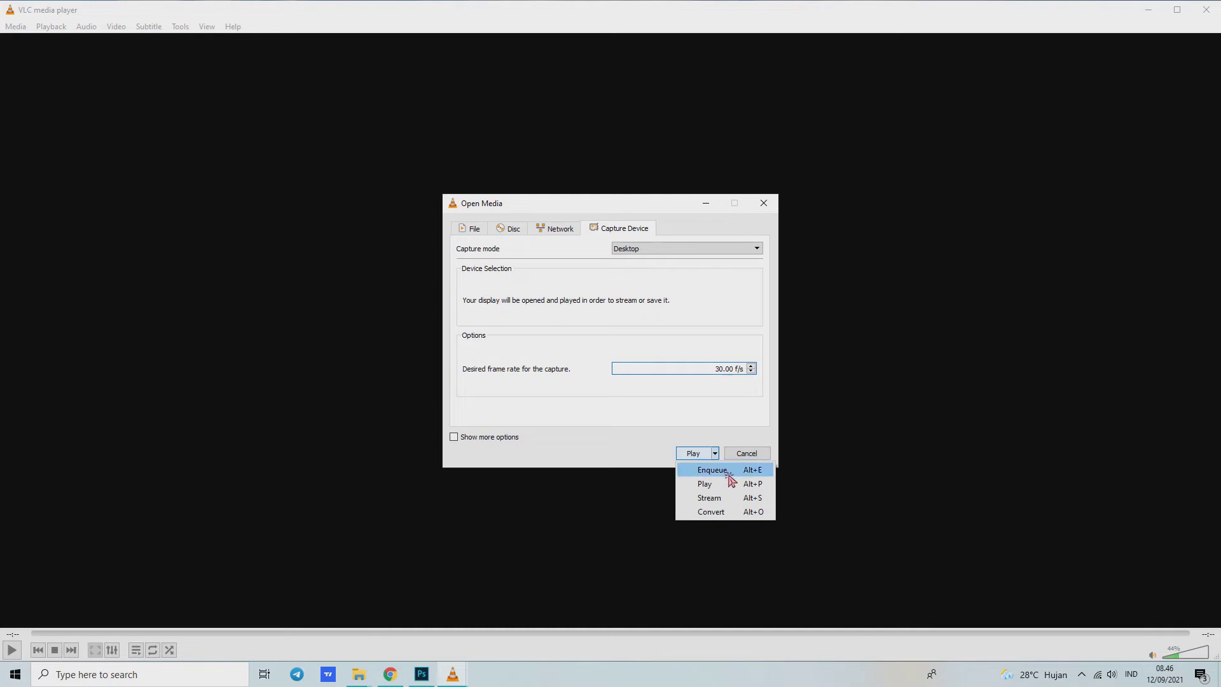
click(750, 512)
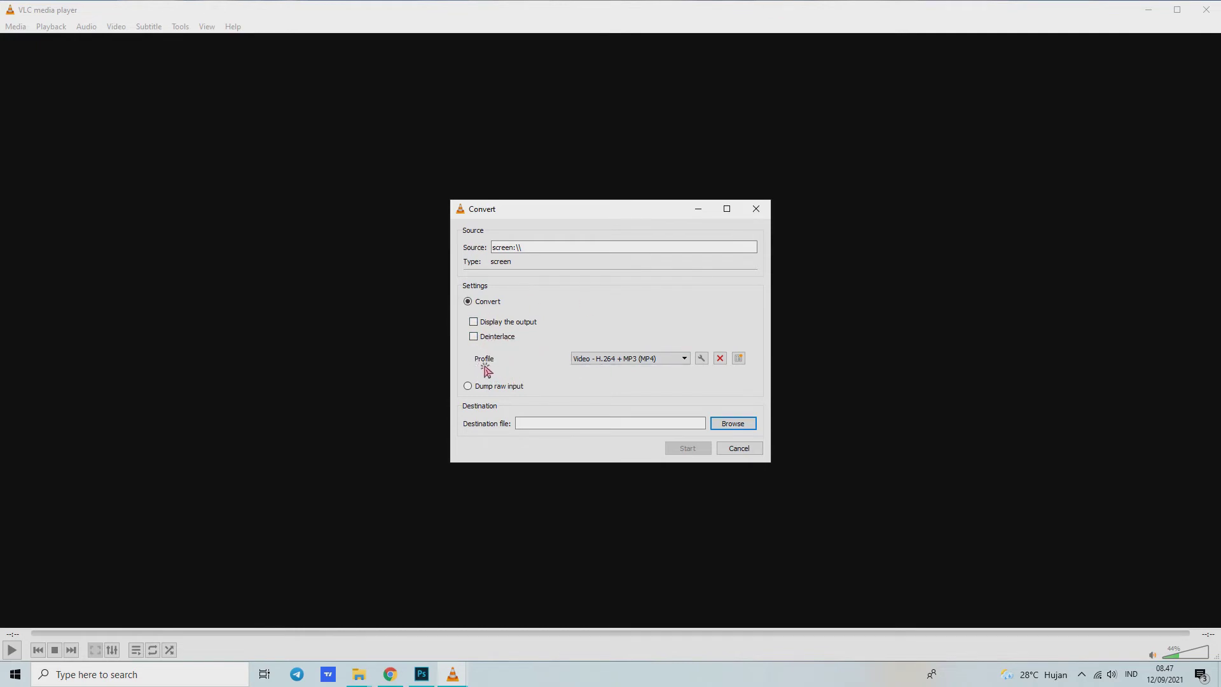
click(678, 359)
scroll(691, 386, down, 5)
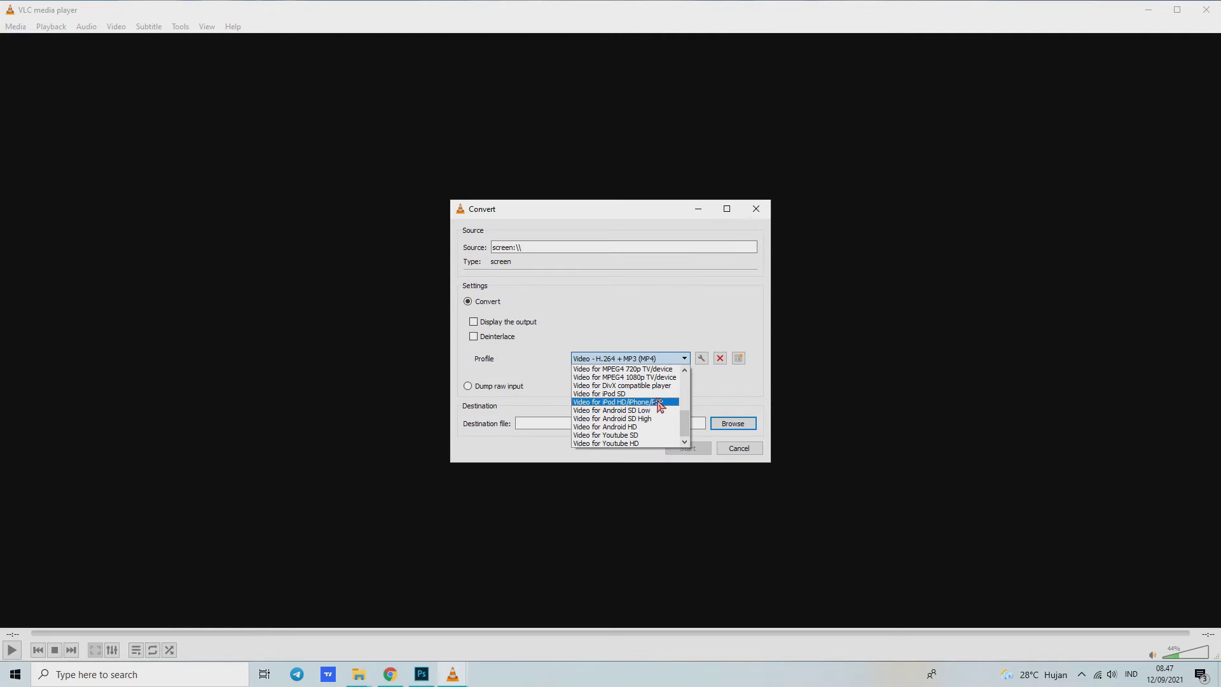
scroll(661, 394, up, 5)
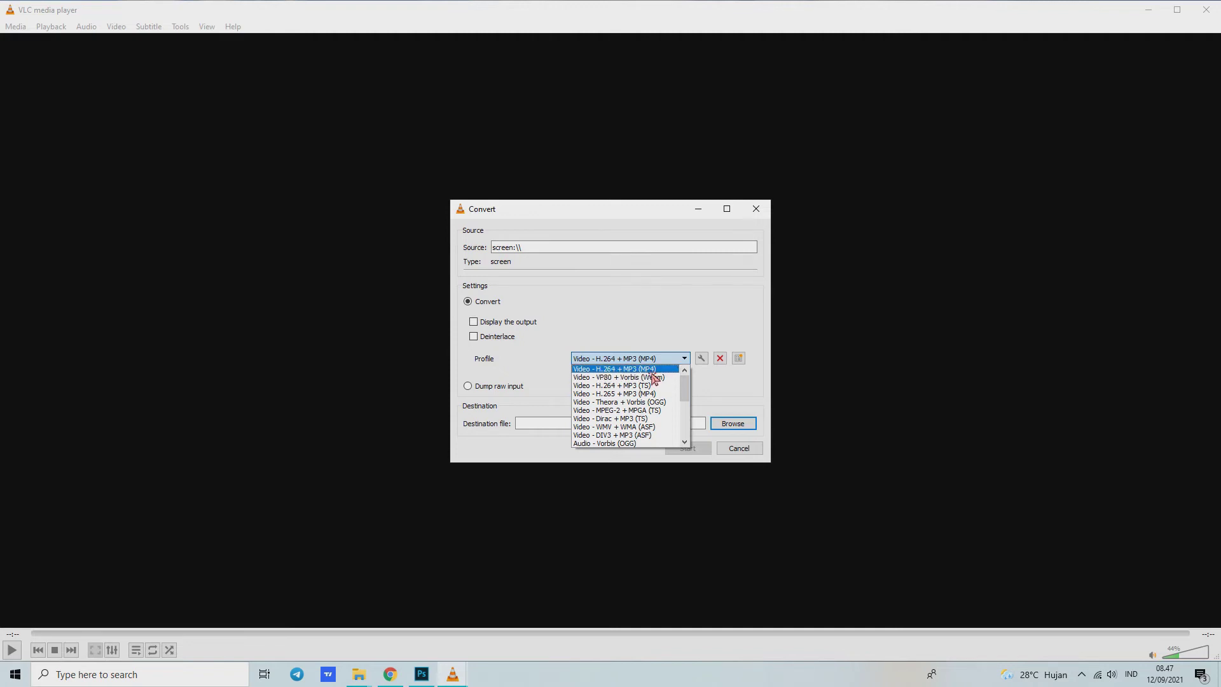
click(651, 370)
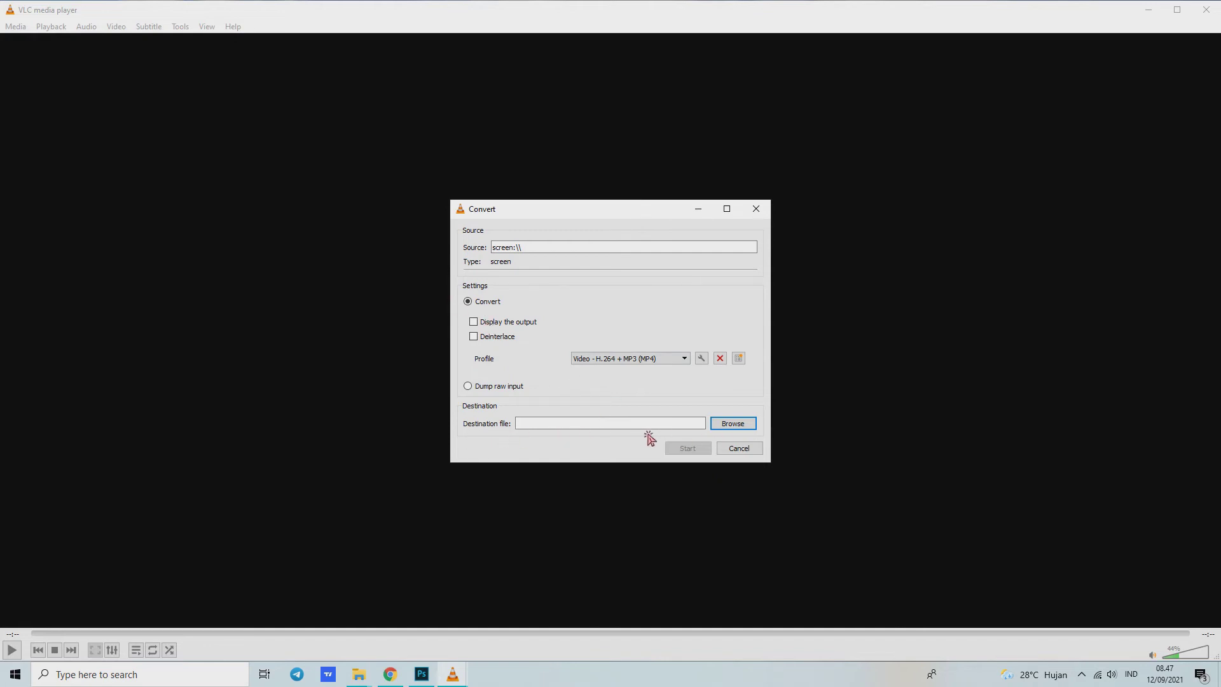
Set the destination file to "rekam layar uji coba" in the folder one level above New folder
click(748, 428)
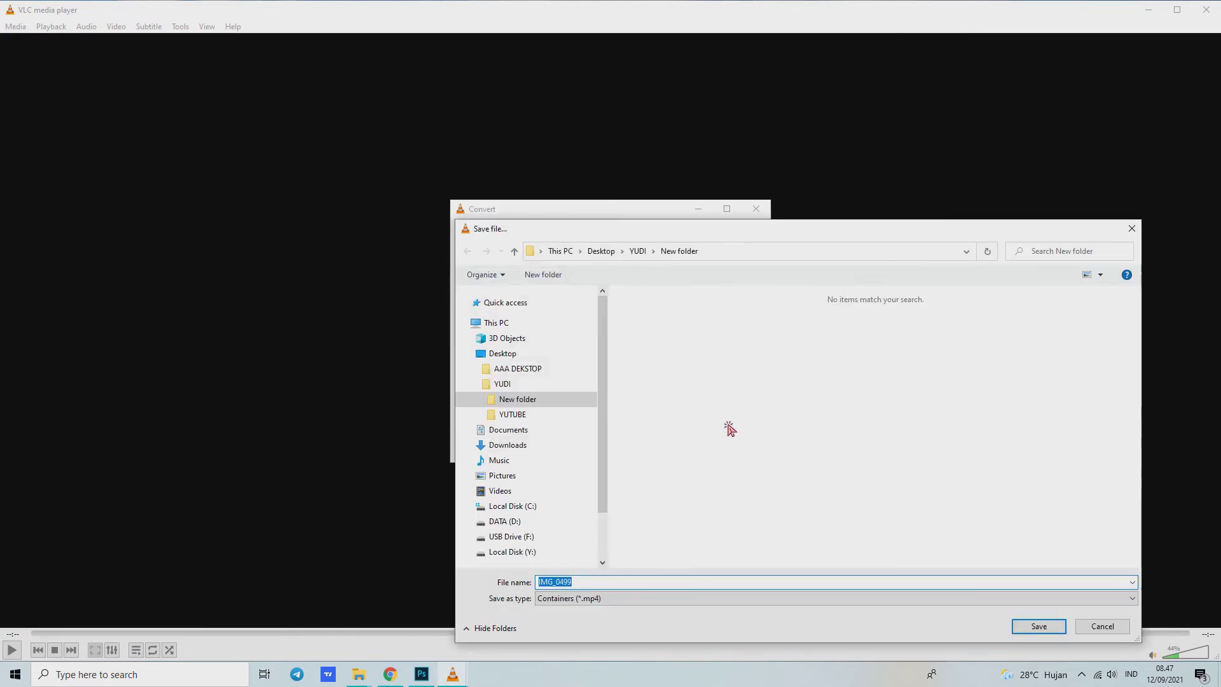
click(637, 251)
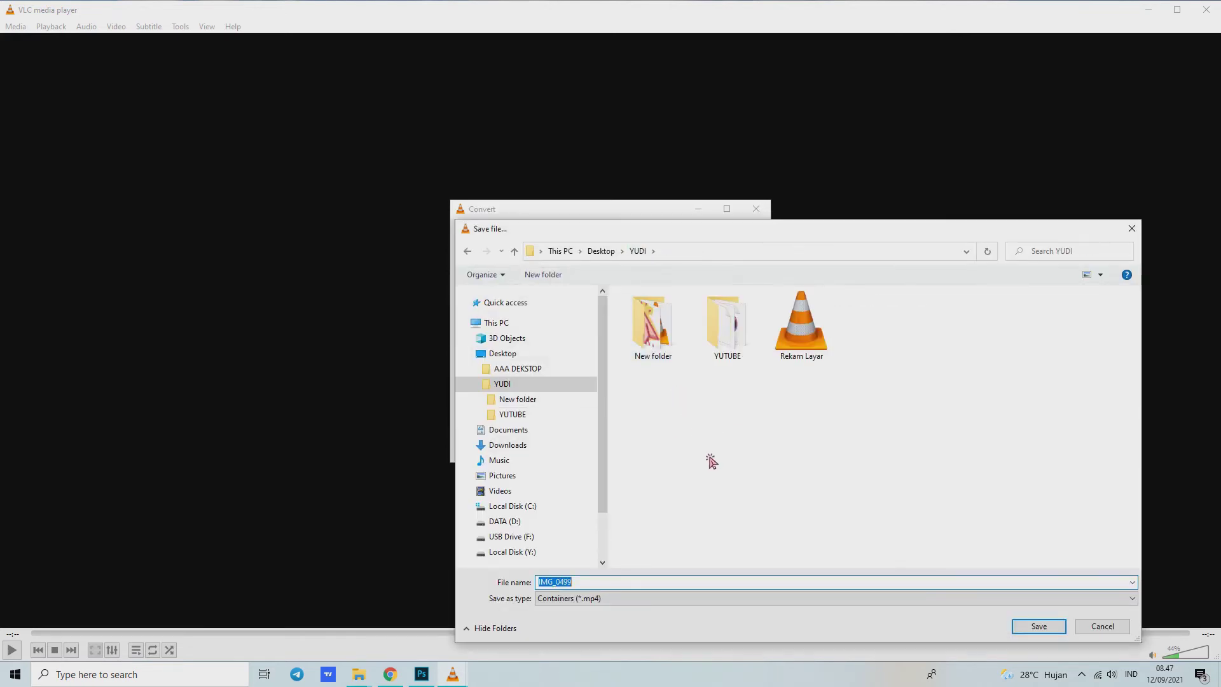
click(675, 584)
key(BackSpace)
key(BackSpace)
key(BackSpace)
key(BackSpace)
key(BackSpace)
key(BackSpace)
key(BackSpace)
key(BackSpace)
text(rem)
key(BackSpace)
text(kam layar uji coba)
click(1034, 632)
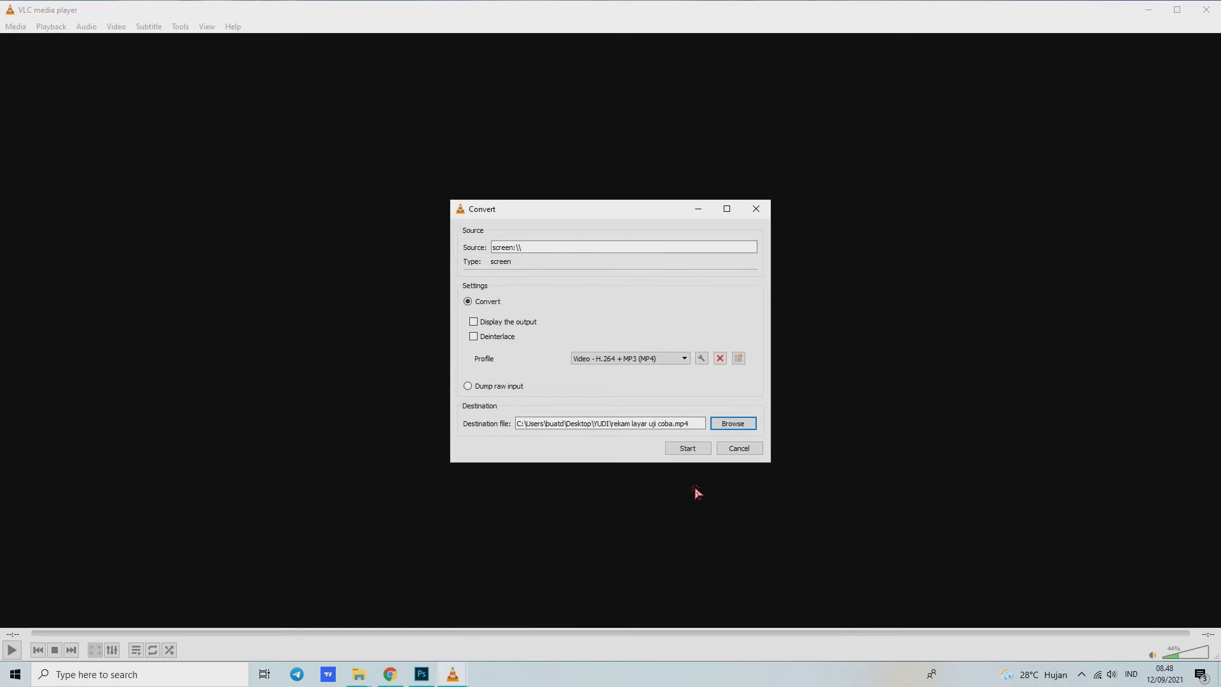
Start the screen recording, minimize the player, and switch to Chrome to browse the YouTube channel page
click(699, 449)
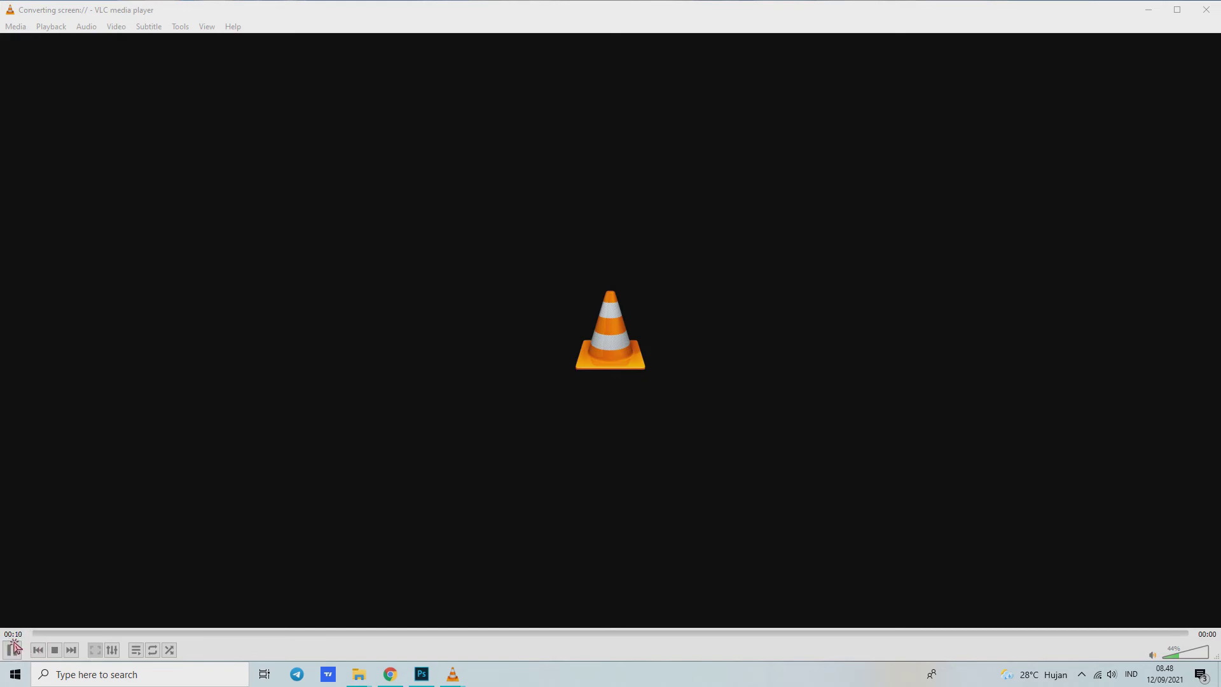
click(1148, 10)
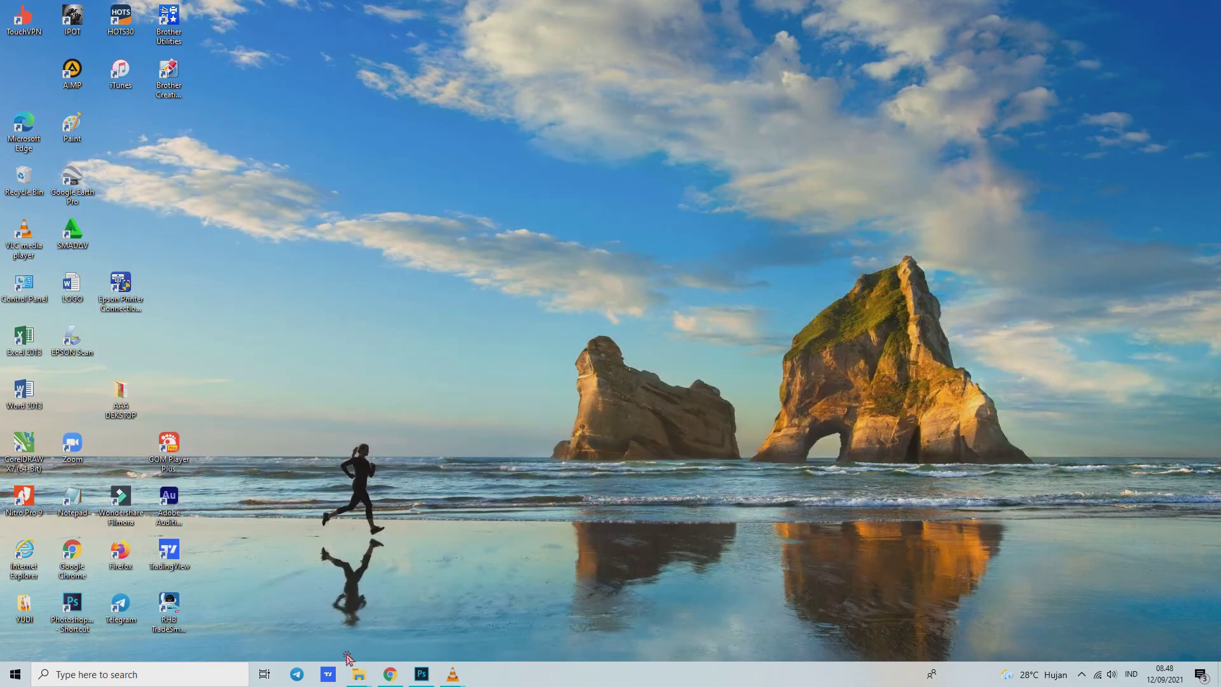
click(391, 675)
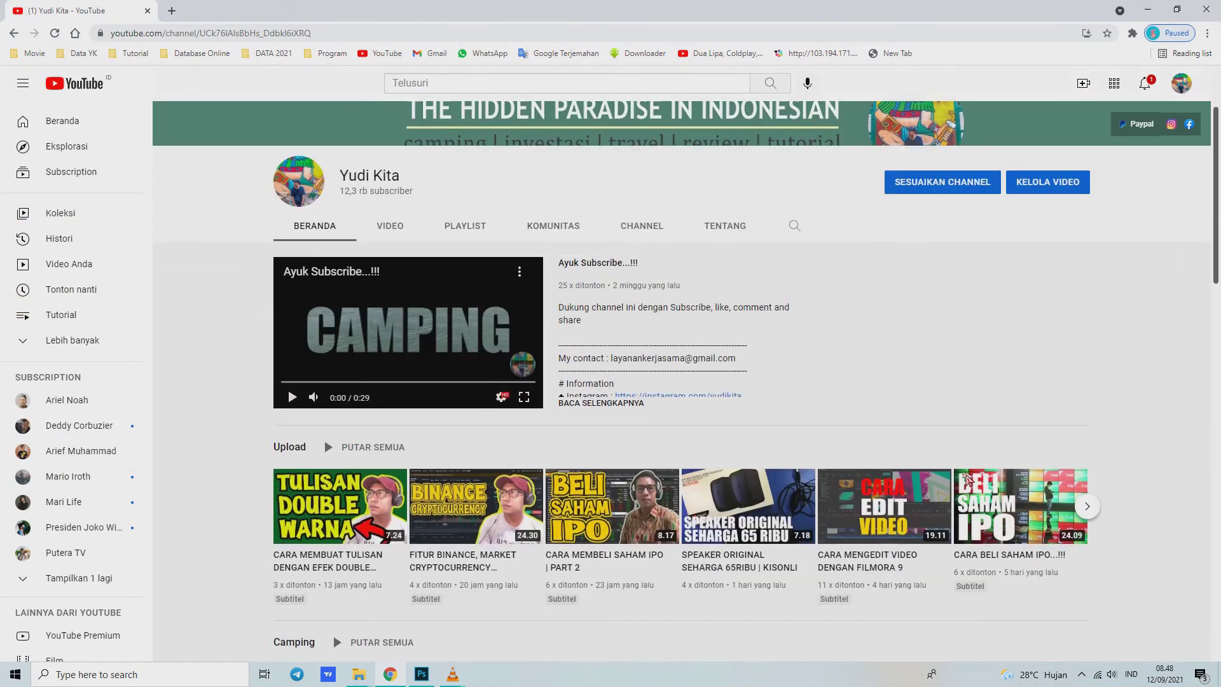
scroll(517, 502, down, 8)
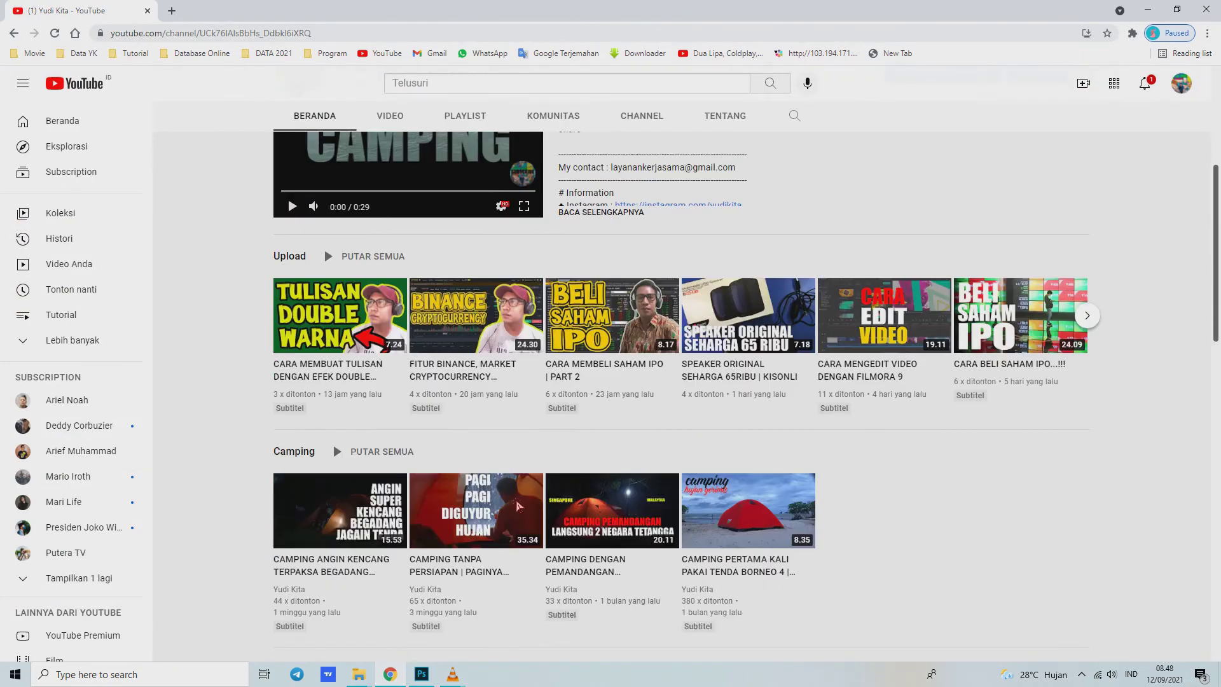
Browse the channel page's Upload, Camping, Tutorial, Investasi, Travel and Review video sections while the desktop recording runs
scroll(517, 504, up, 6)
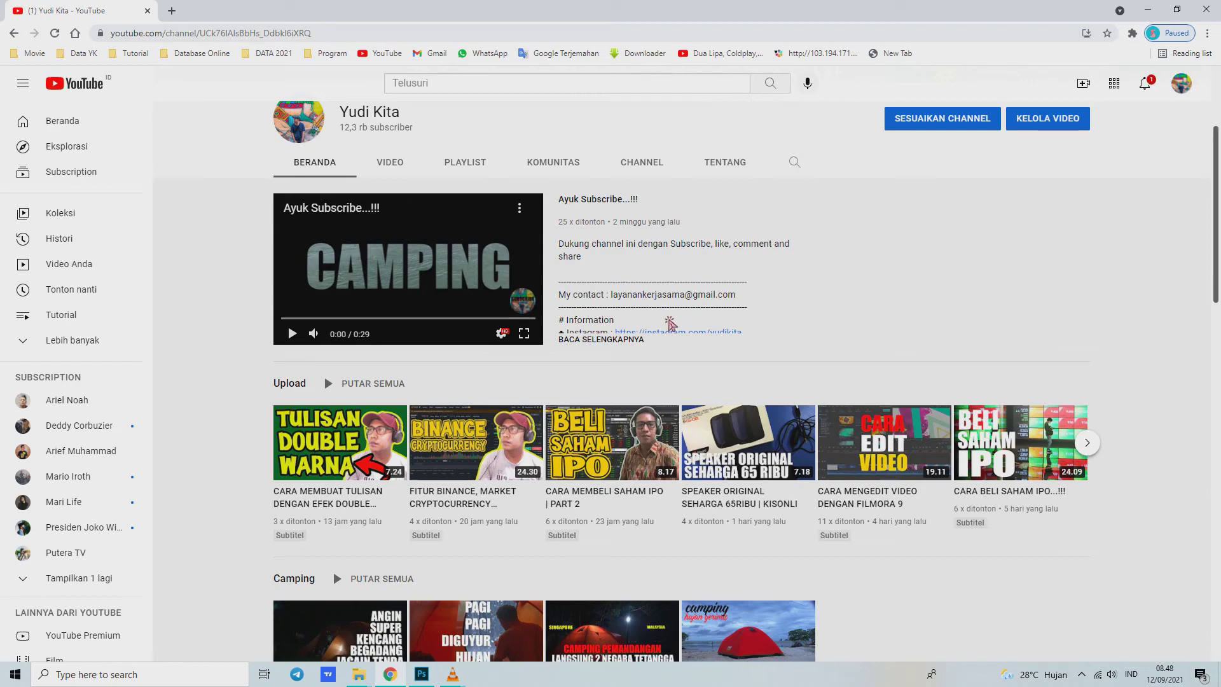
scroll(431, 371, down, 5)
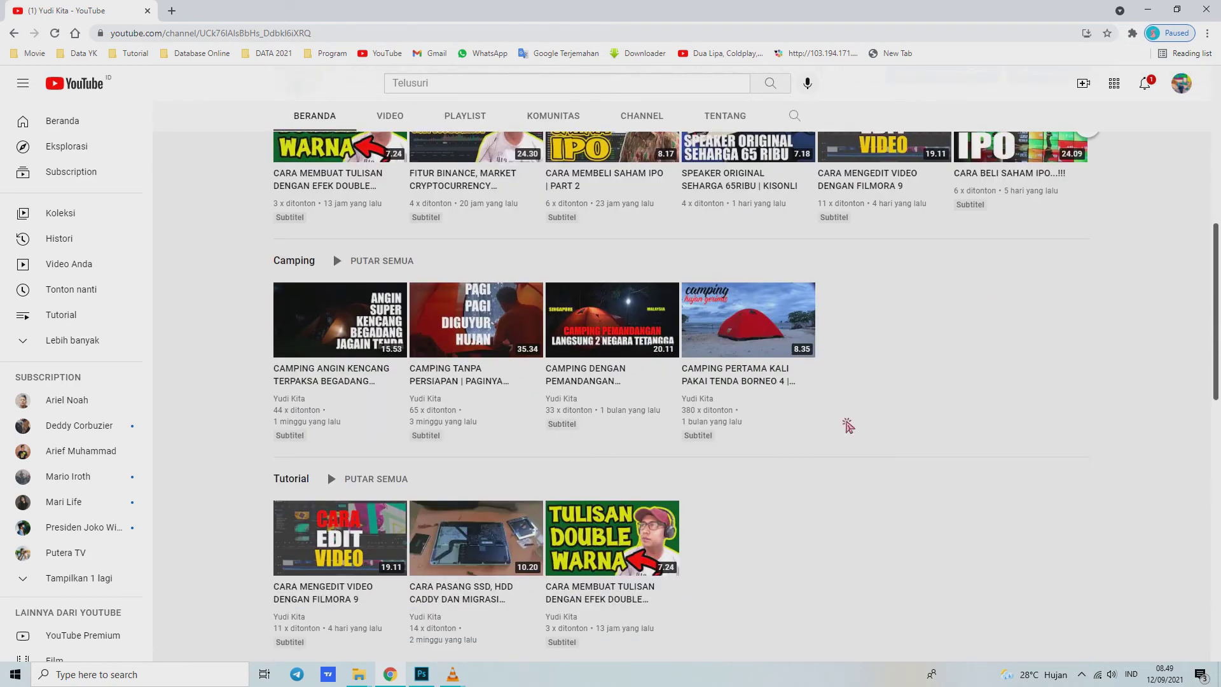
scroll(608, 445, down, 5)
scroll(443, 457, down, 5)
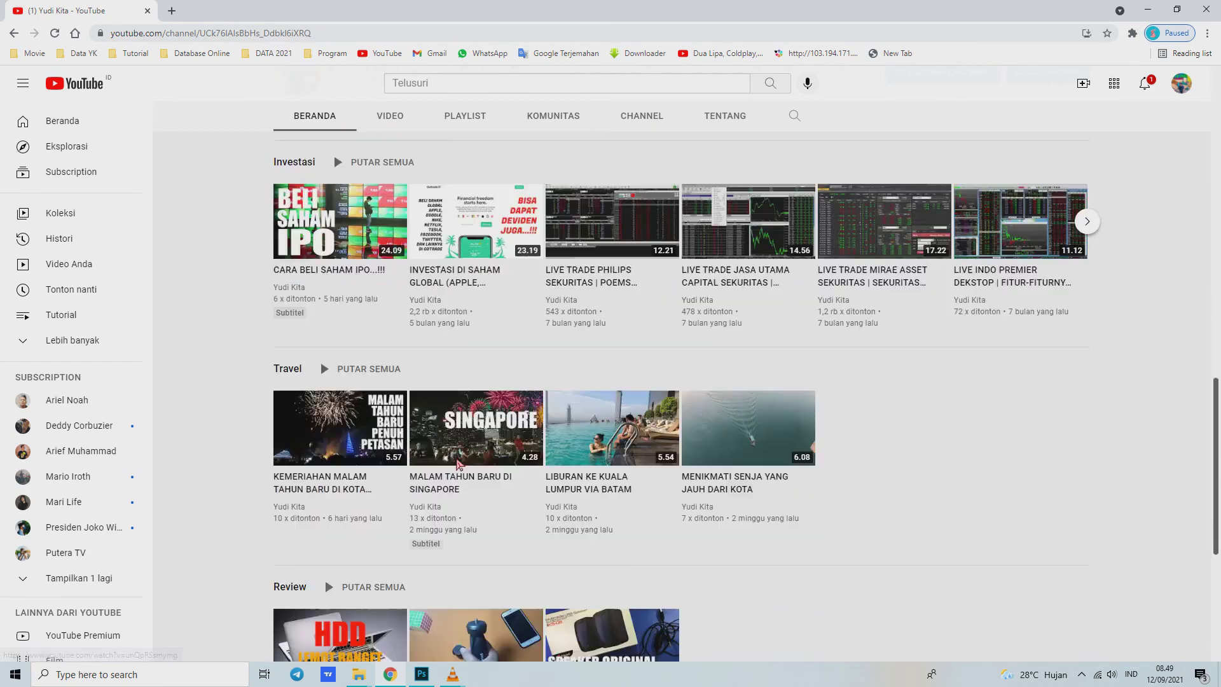
scroll(549, 458, up, 13)
scroll(550, 458, up, 5)
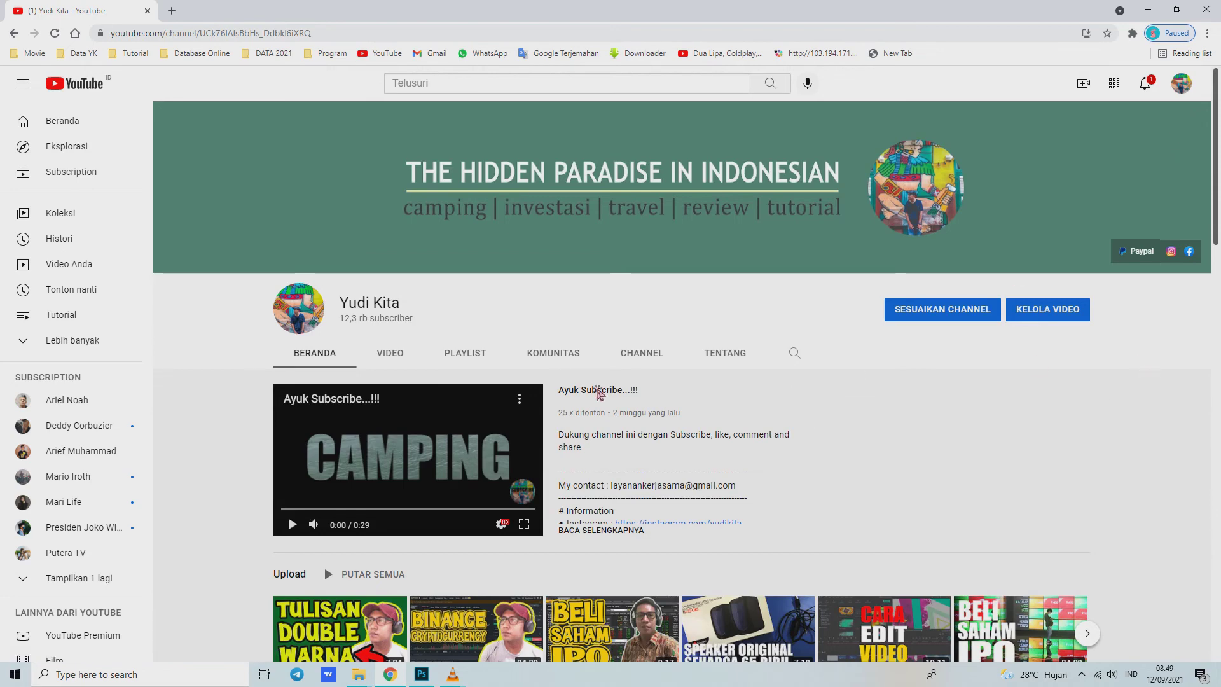
scroll(581, 388, down, 4)
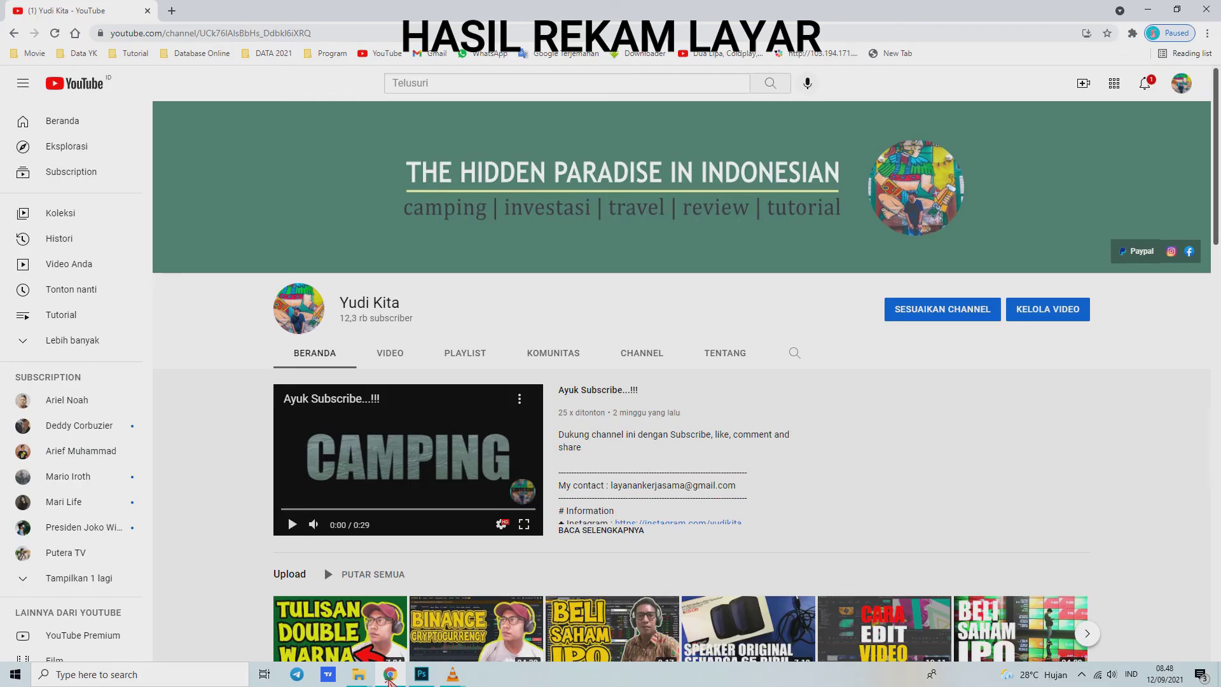
scroll(965, 480, down, 2)
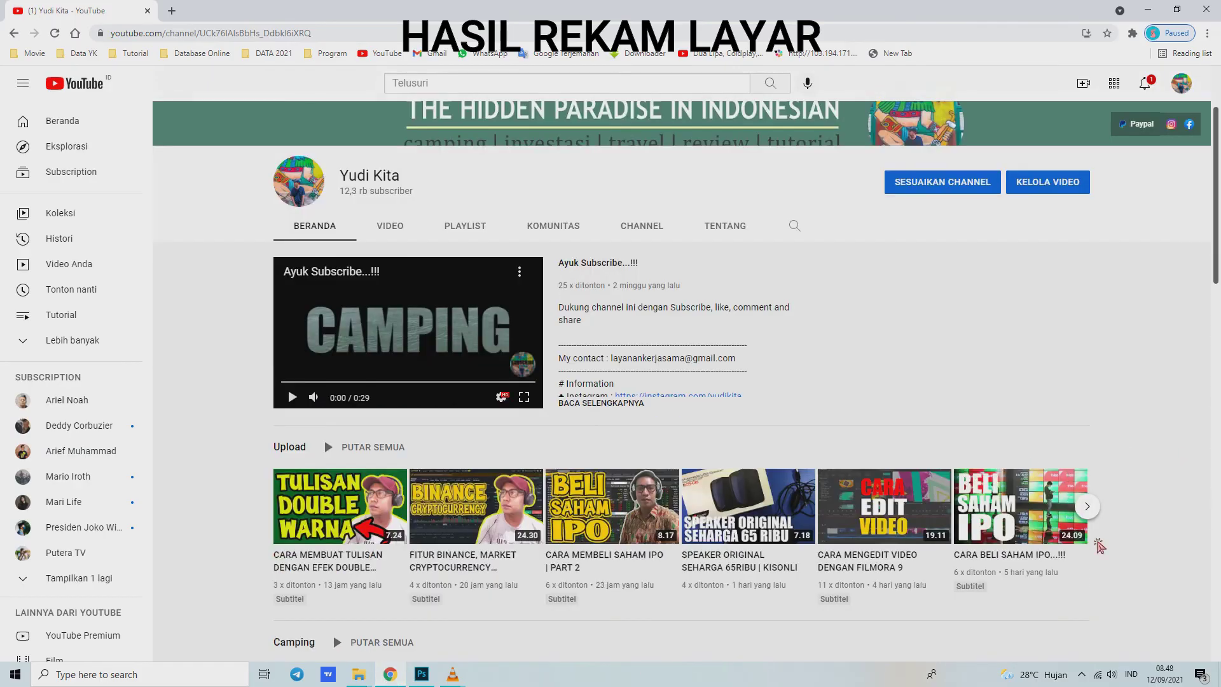
scroll(519, 505, down, 3)
scroll(518, 505, down, 4)
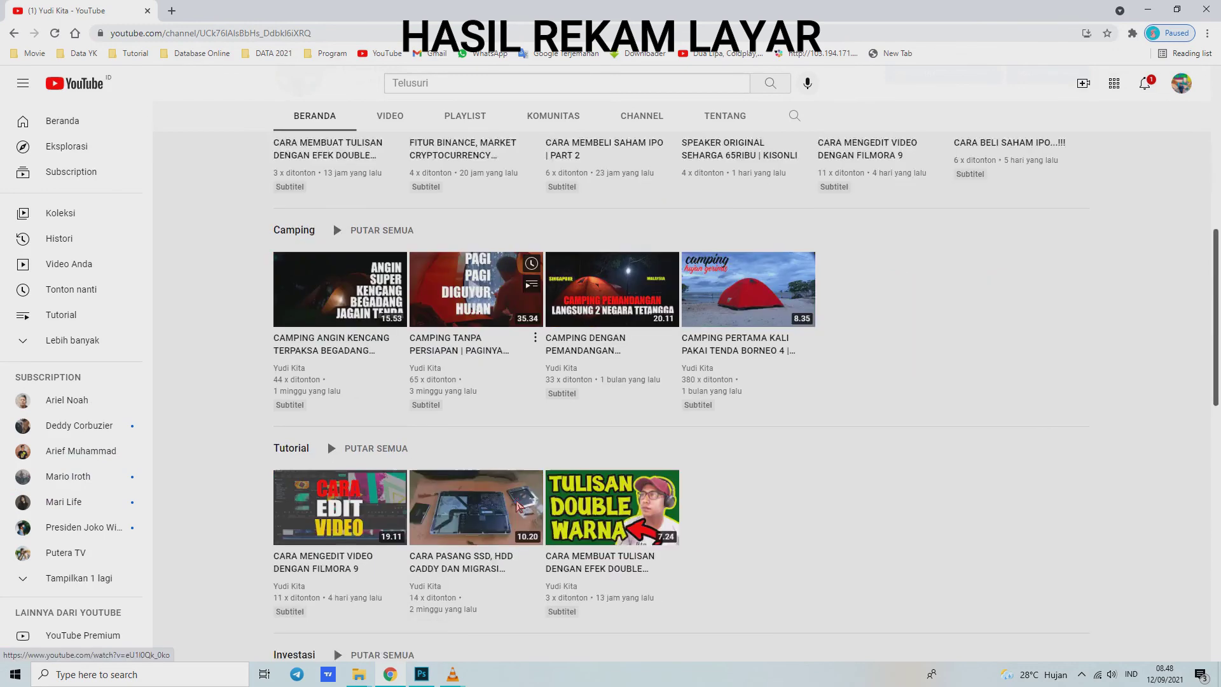
scroll(519, 505, up, 6)
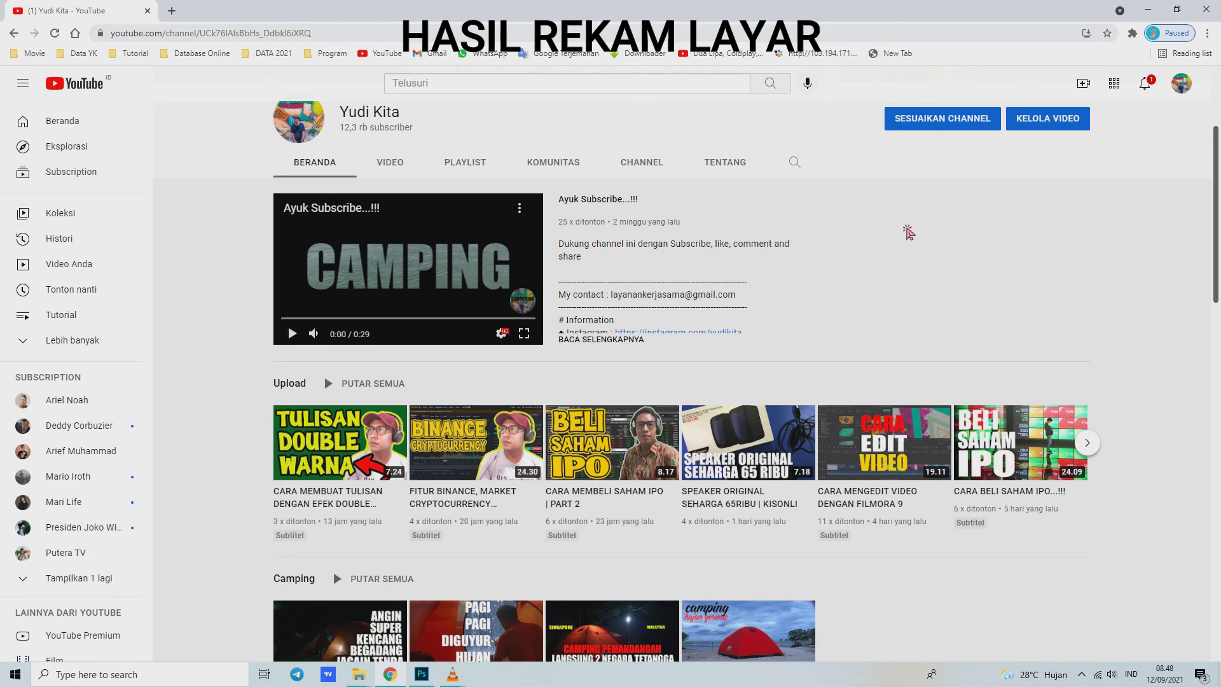
scroll(431, 356, down, 5)
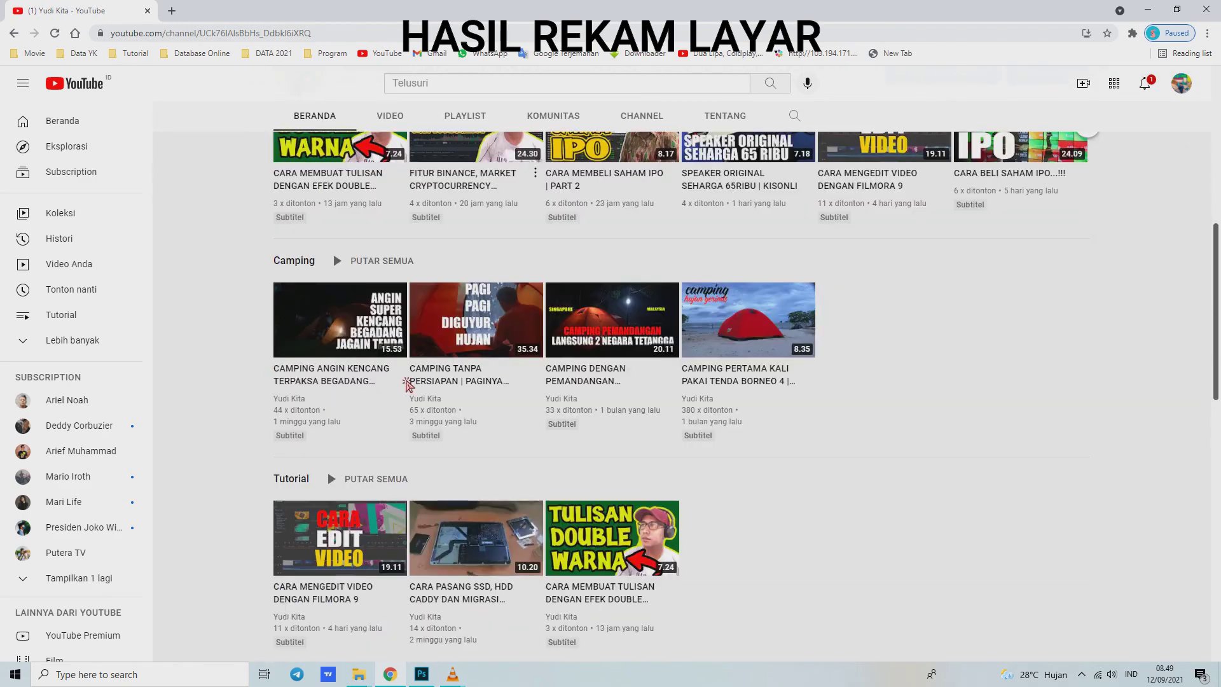
scroll(443, 457, down, 5)
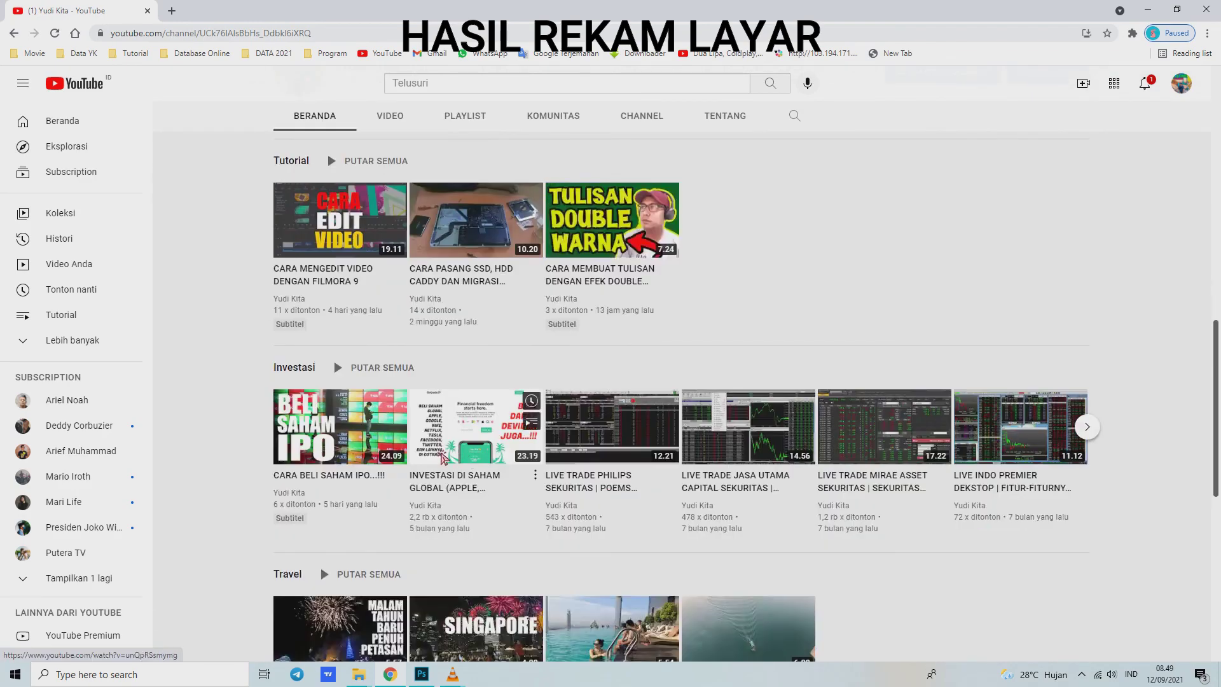
scroll(443, 458, down, 5)
scroll(548, 458, up, 12)
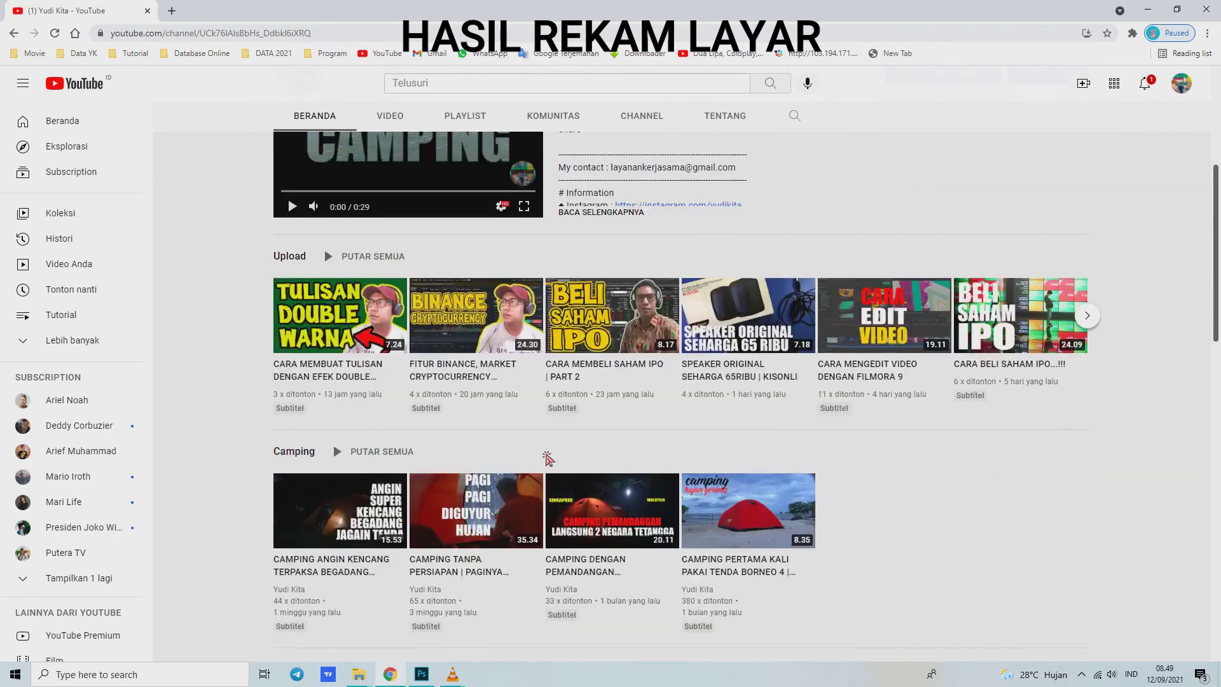
scroll(548, 457, up, 5)
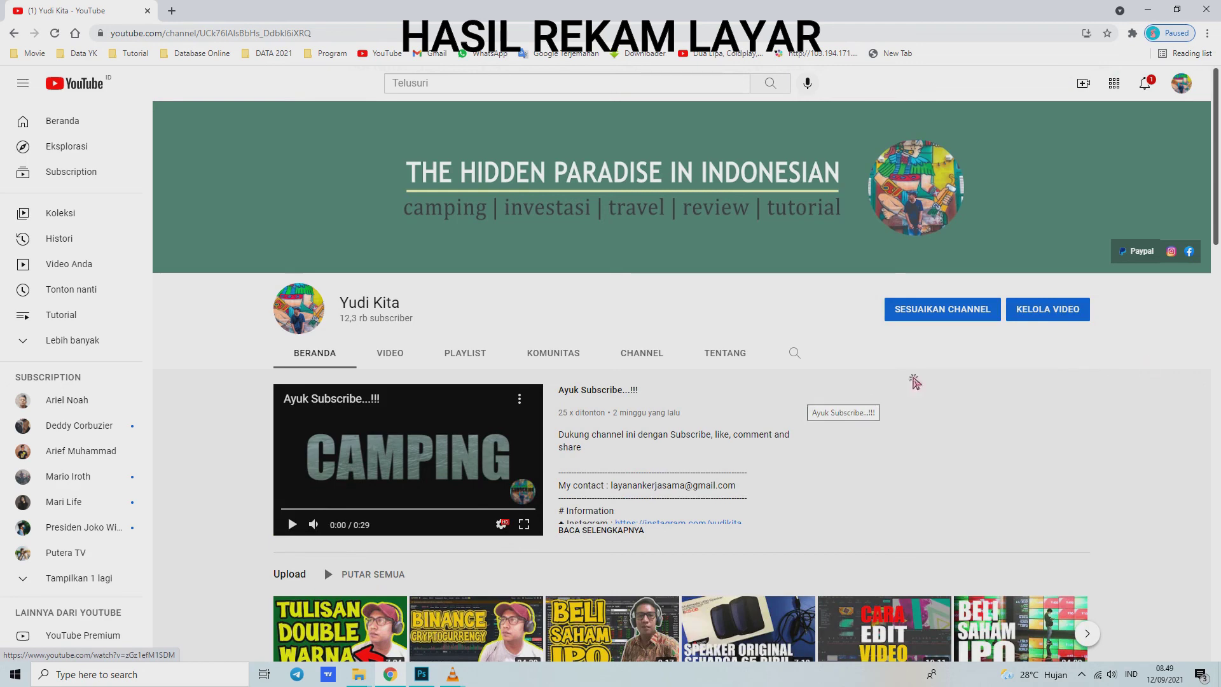
Switch from the channel page back to the VLC media player window that is converting the screen capture
scroll(597, 394, down, 4)
mouse_move(598, 395)
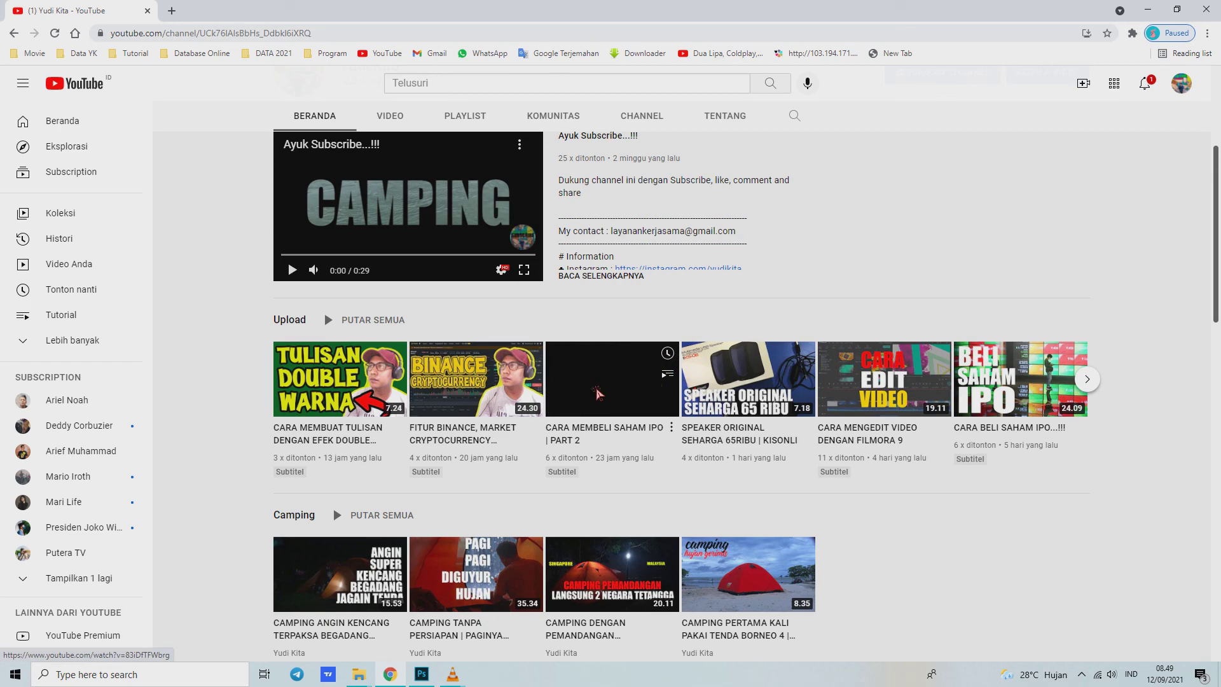
key(alt+Tab)
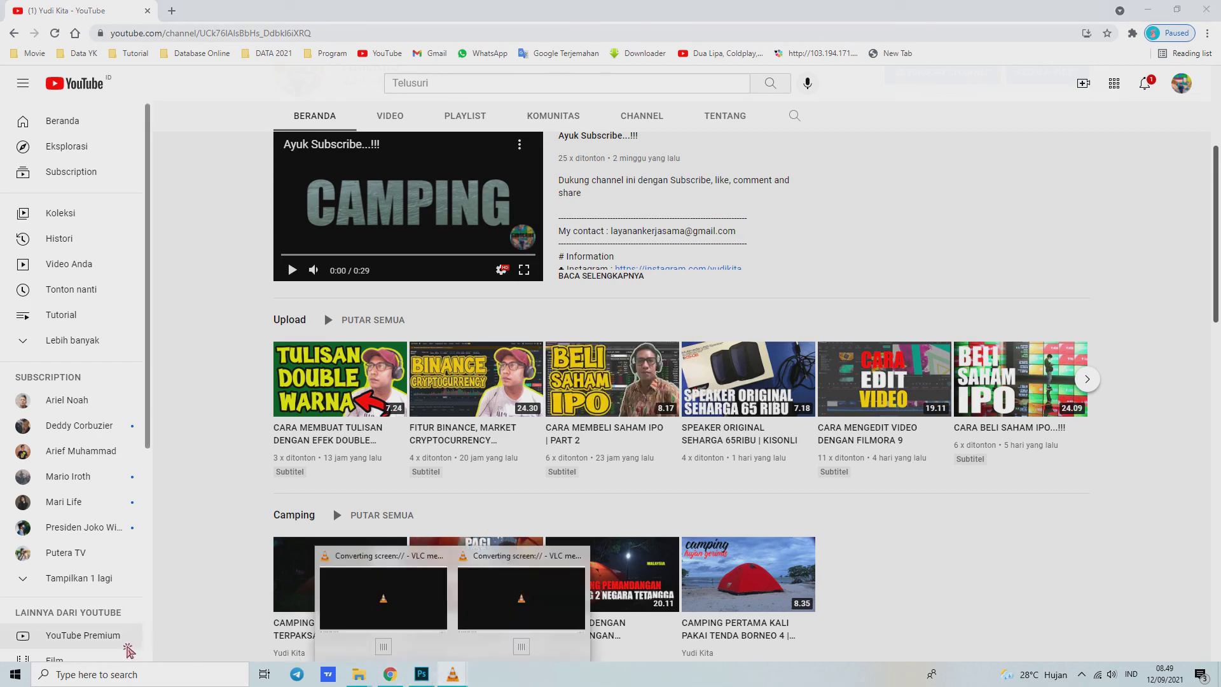